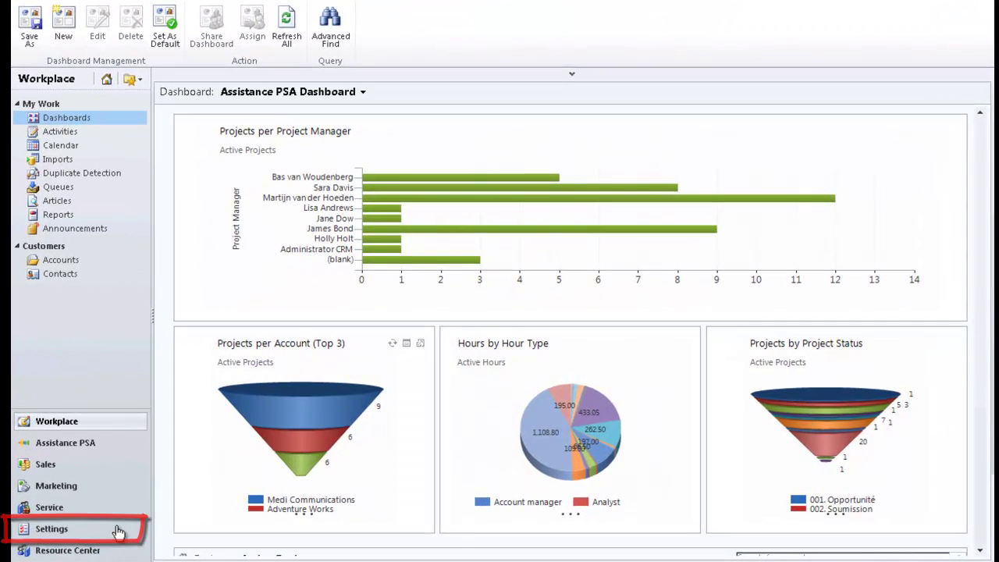
- Open the AssistanceSoftwareGroupBV02 PSA Settings record from the Assistance PSA settings and maximize its window
click(118, 531)
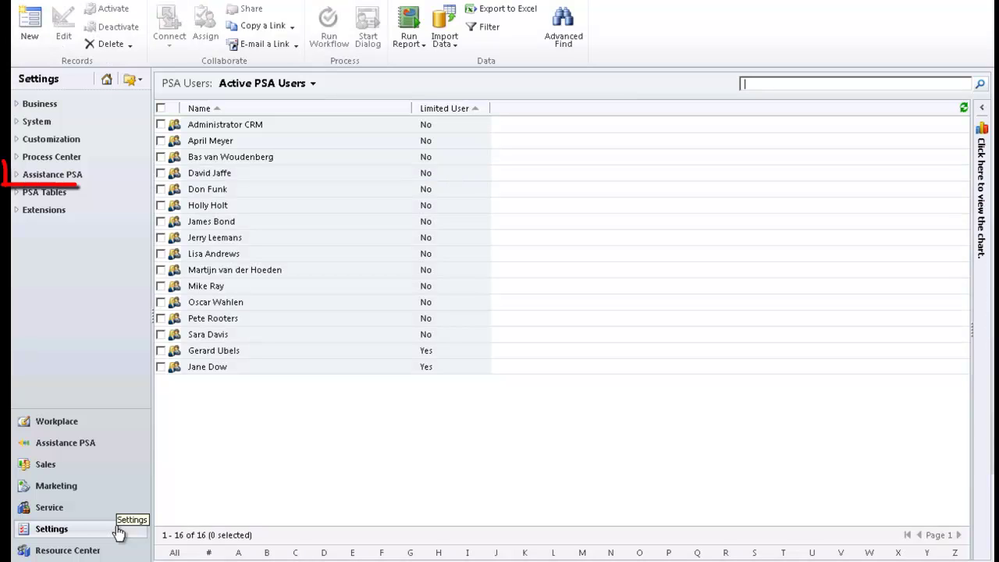
click(16, 175)
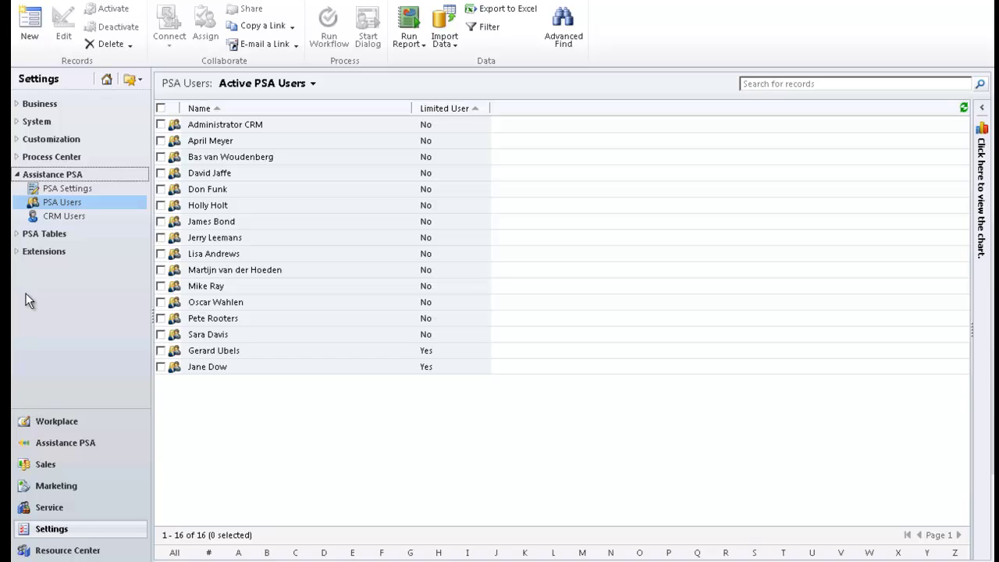
click(90, 190)
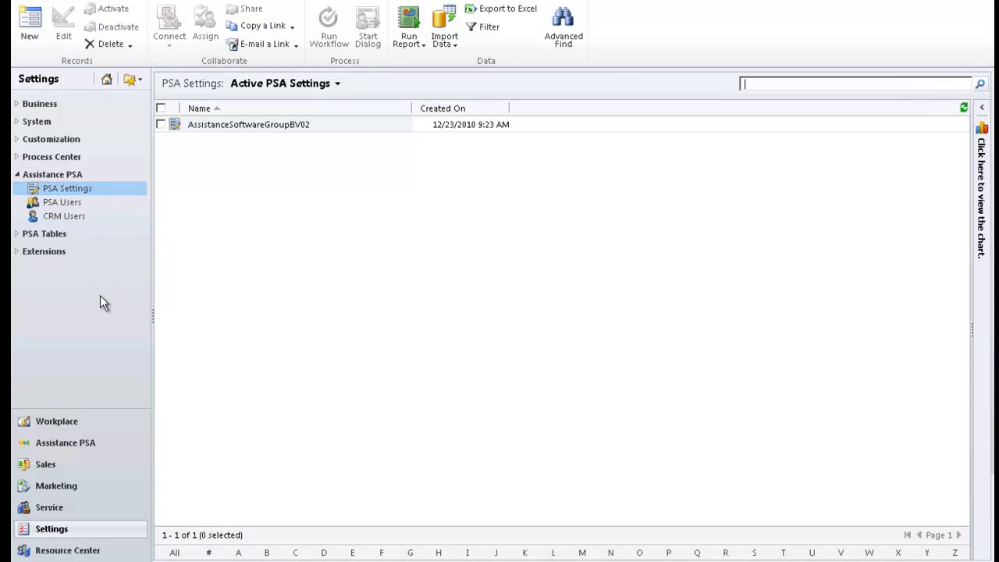
click(278, 125)
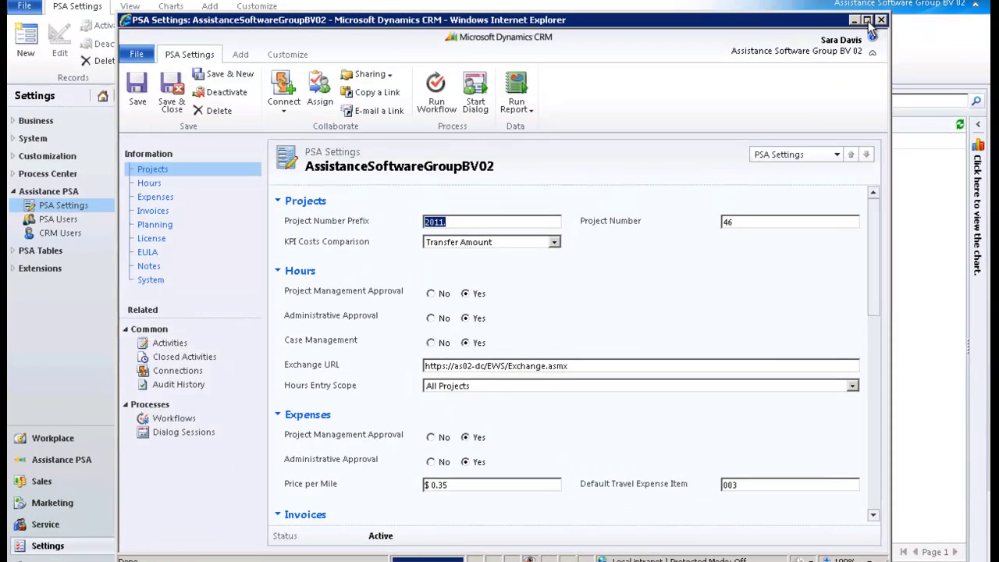
click(866, 20)
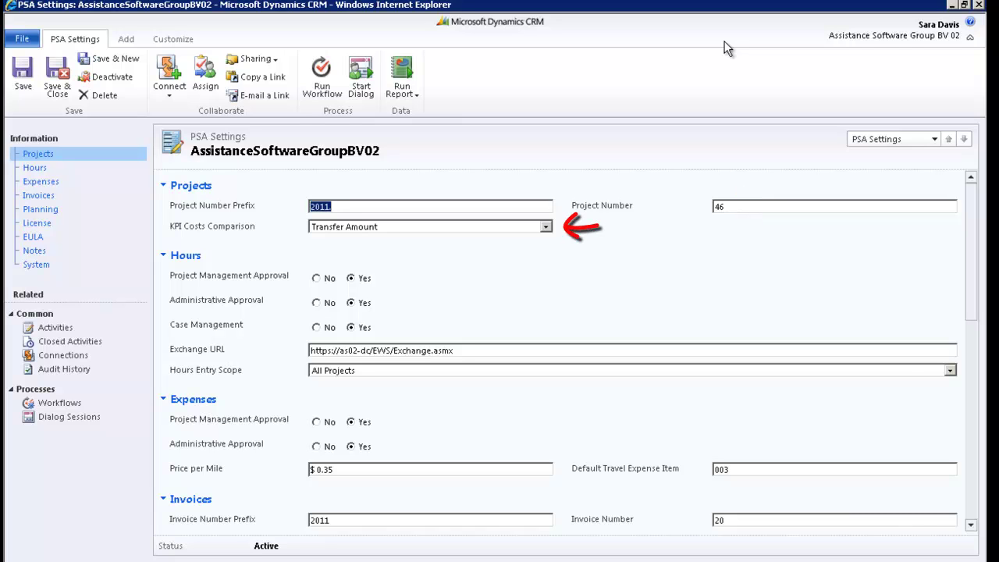
- Examine the available options for KPI Costs Comparison and Hours Entry Scope without changing either setting
click(546, 227)
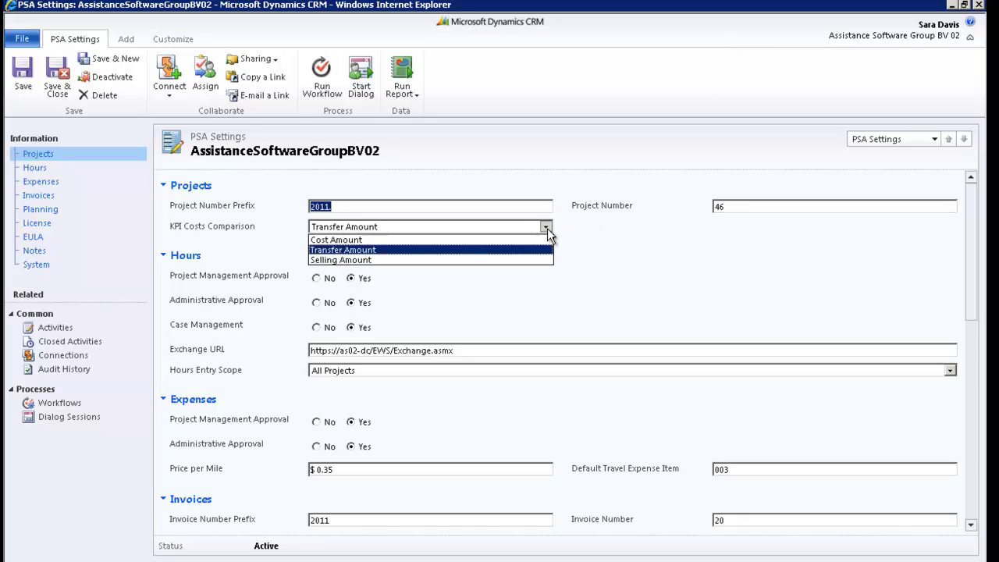
click(547, 228)
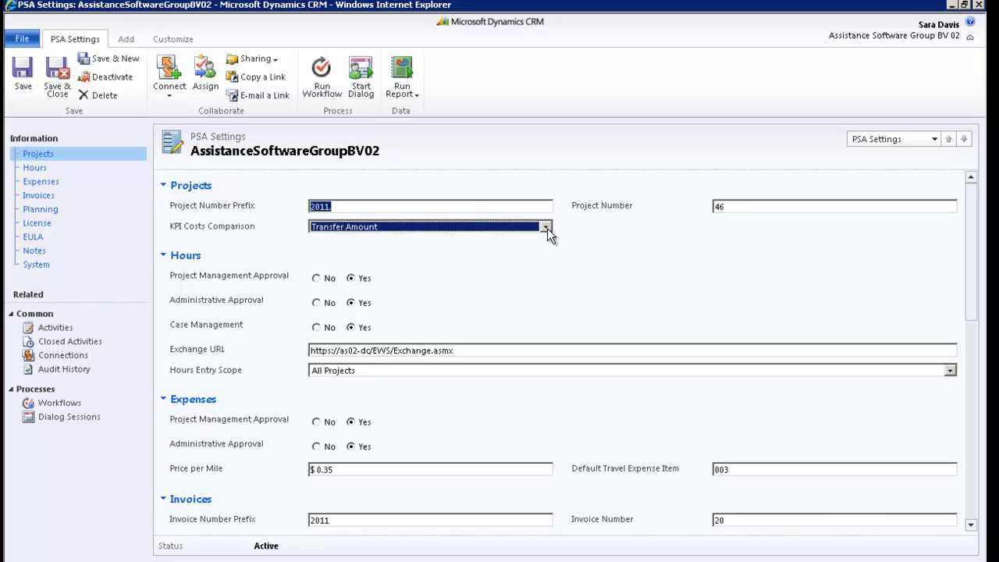
click(951, 372)
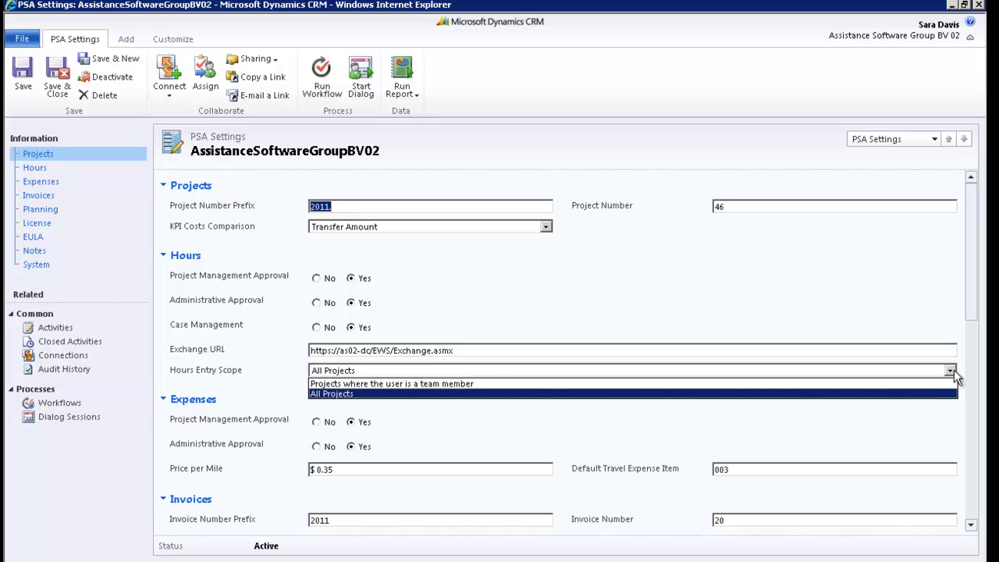
click(953, 371)
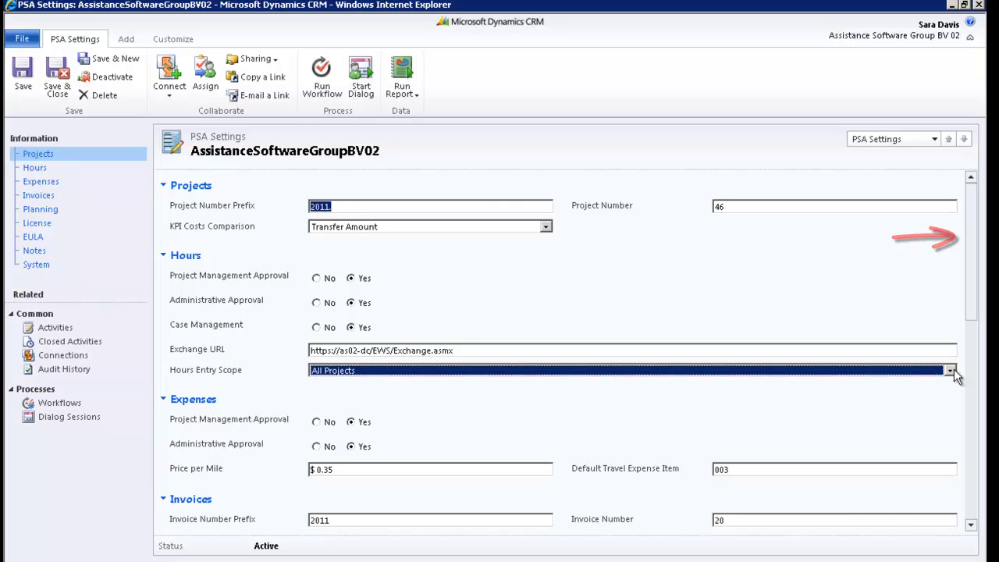
- Create a ledger with code 8000 and description Revenue Services from the Default Ledger lookup and save it
click(68, 196)
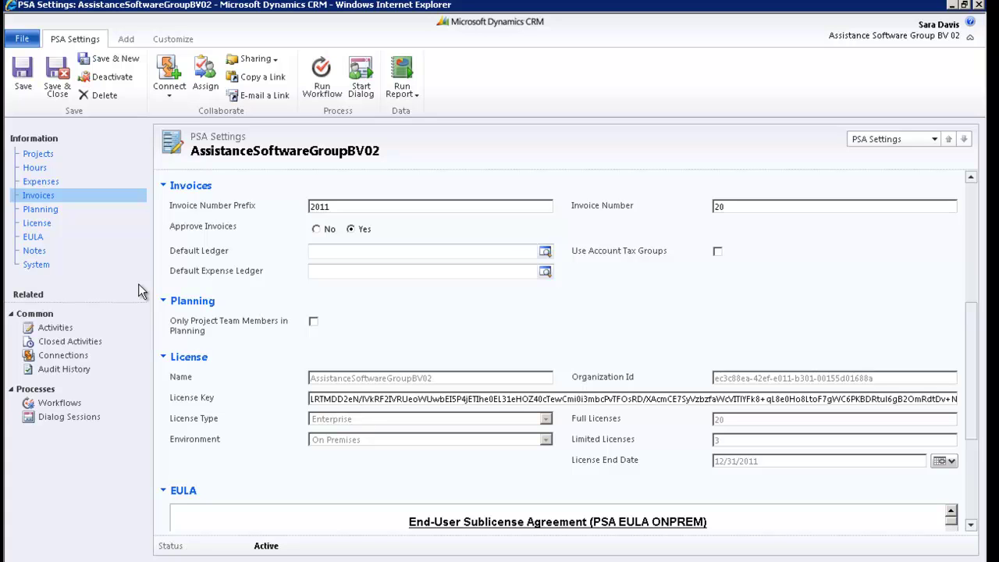
click(545, 250)
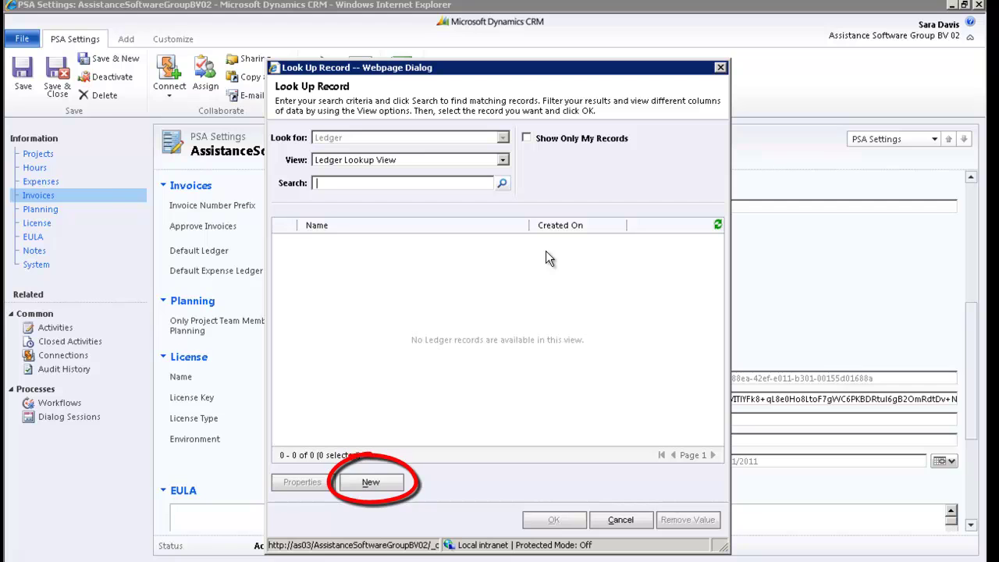
click(379, 481)
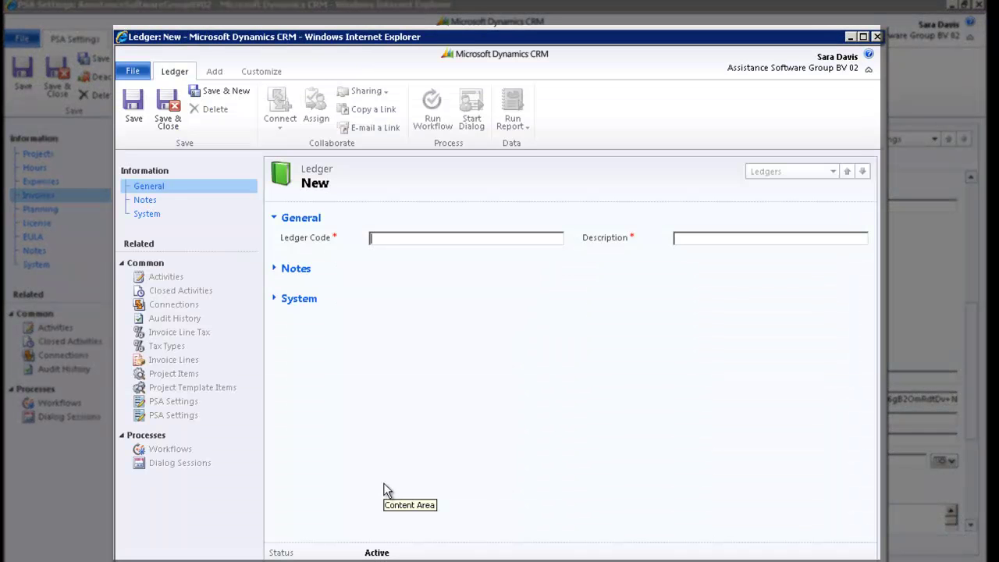
text(8000)
key(Tab)
text(Revenue Services)
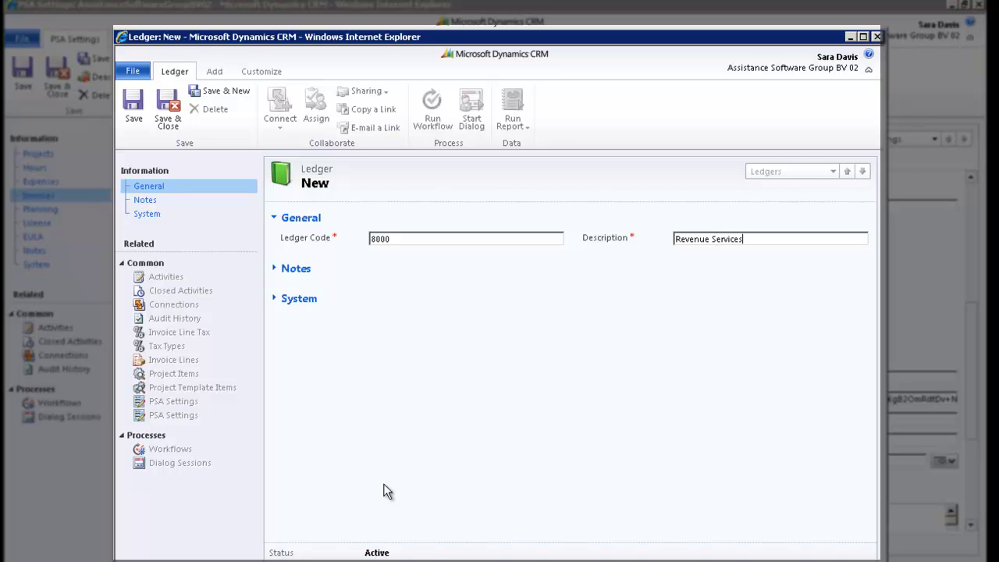
click(238, 93)
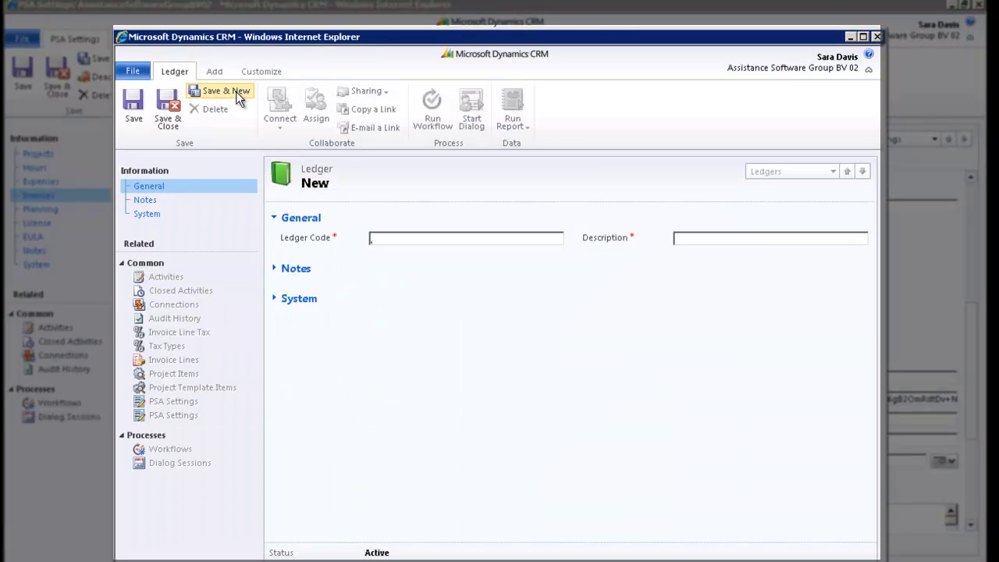
- Create a second ledger with code 8020 and description Revenue Expenses, saving and closing it
text(8020)
key(Tab)
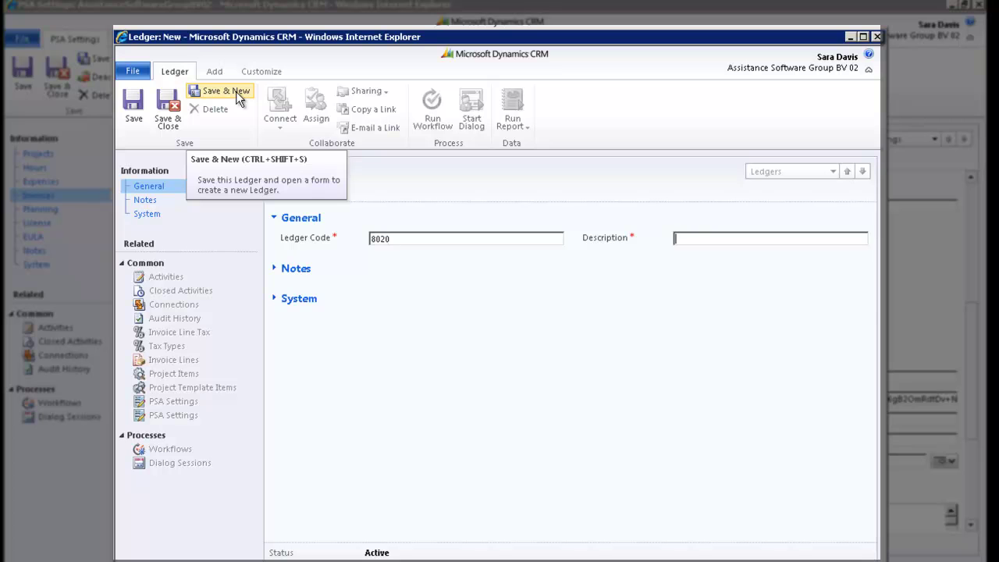
text(Revenue Expenses)
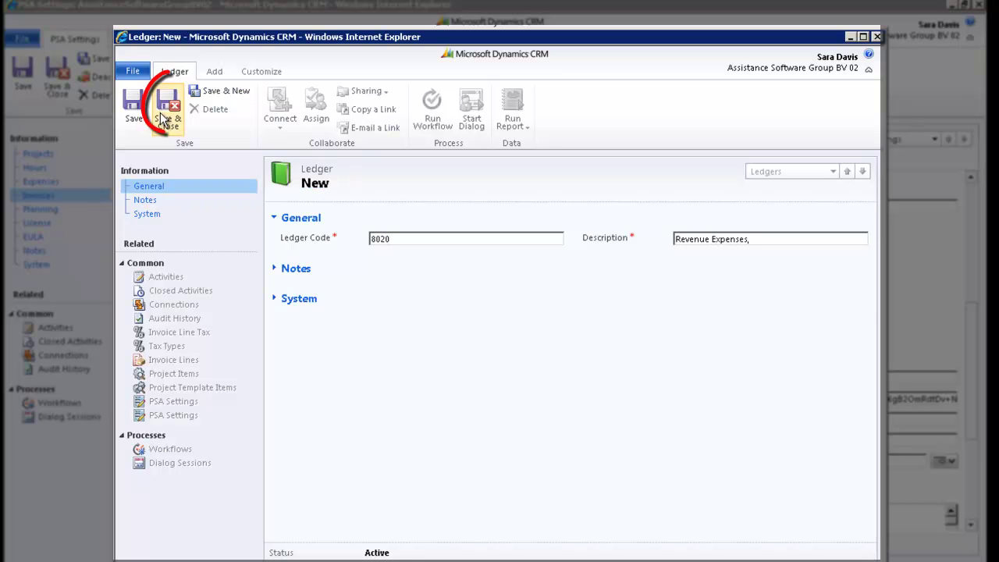
click(162, 117)
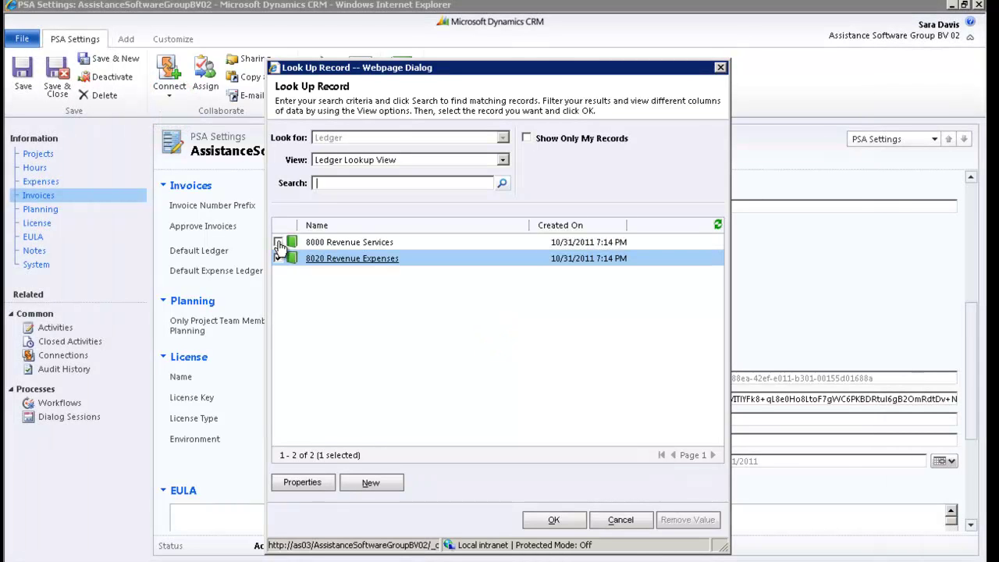
- Set the Default Ledger to 8000 Revenue Services and the Default Expense Ledger to 8020 Revenue Expenses
click(278, 243)
click(553, 519)
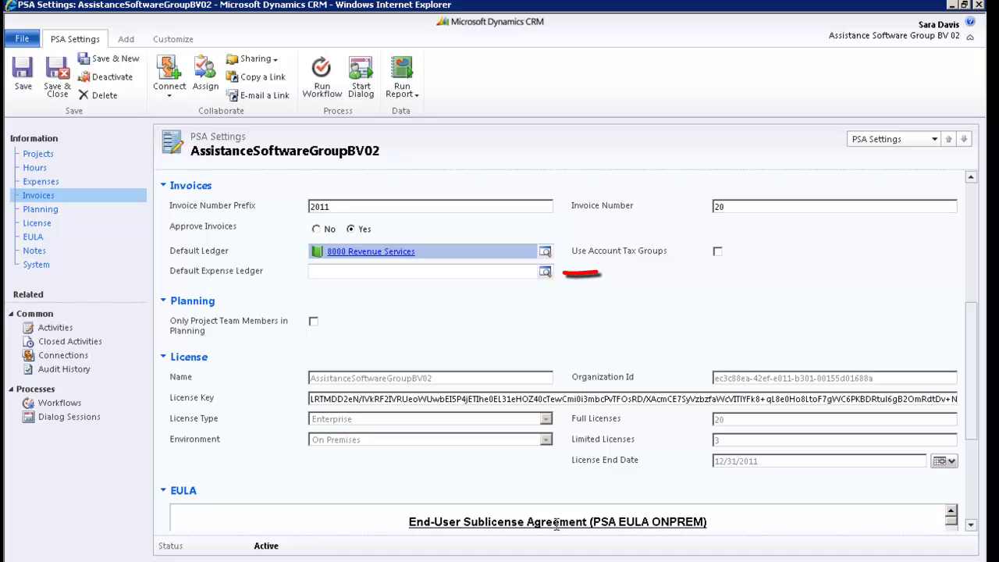
click(545, 272)
click(277, 258)
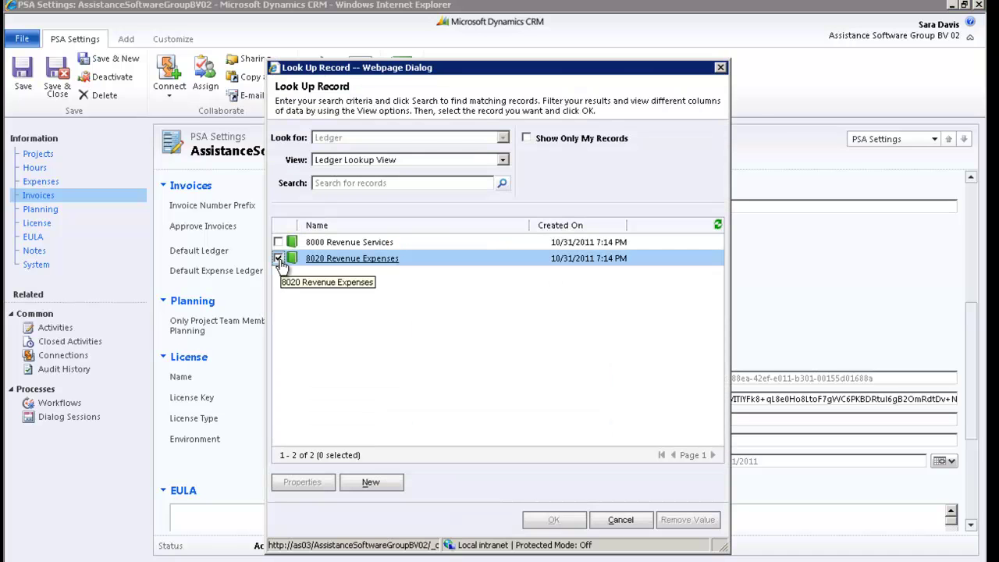
click(544, 518)
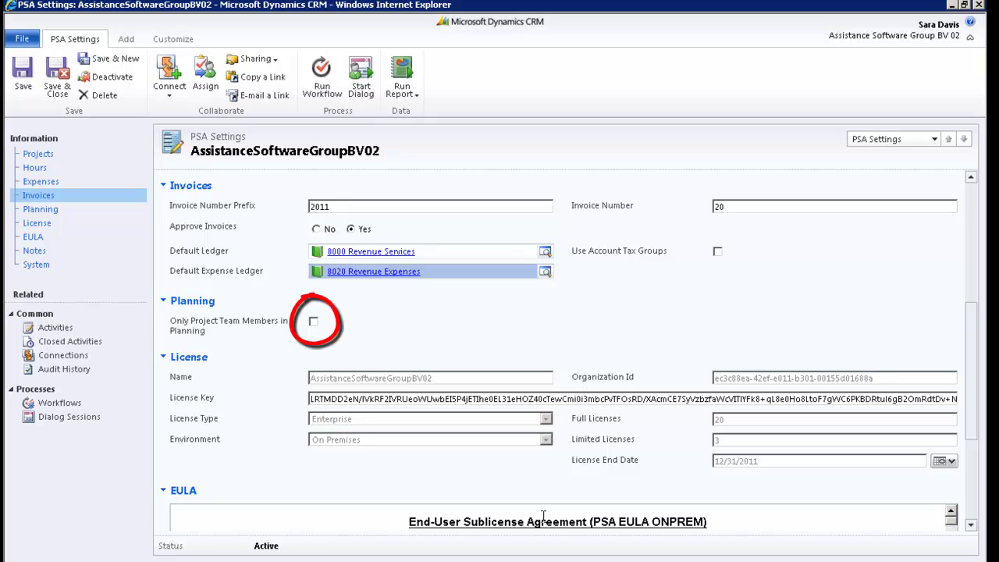
- Turn Only Project Team Members in Planning on and back off, and save and close the PSA settings after viewing the EULA section
click(313, 320)
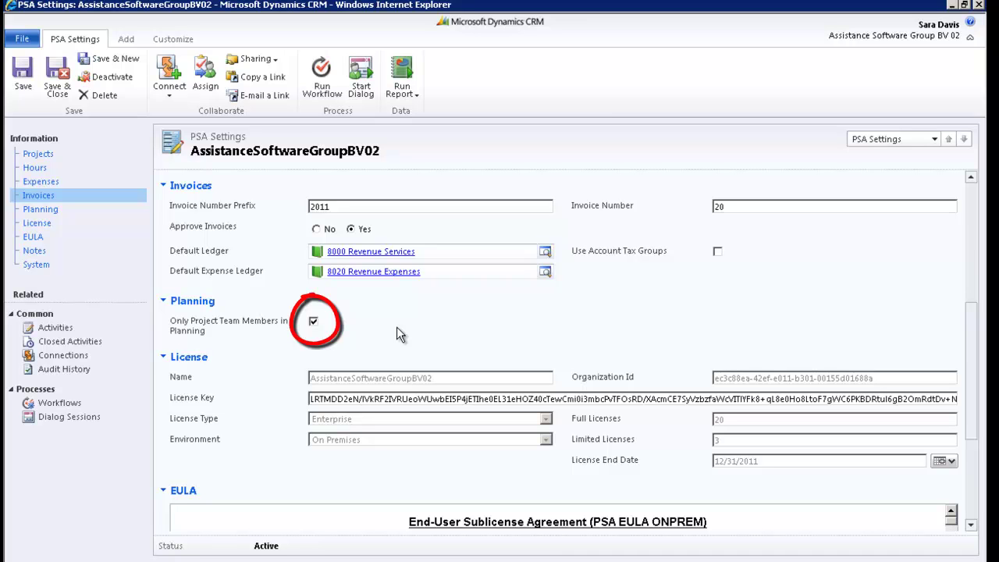
click(315, 322)
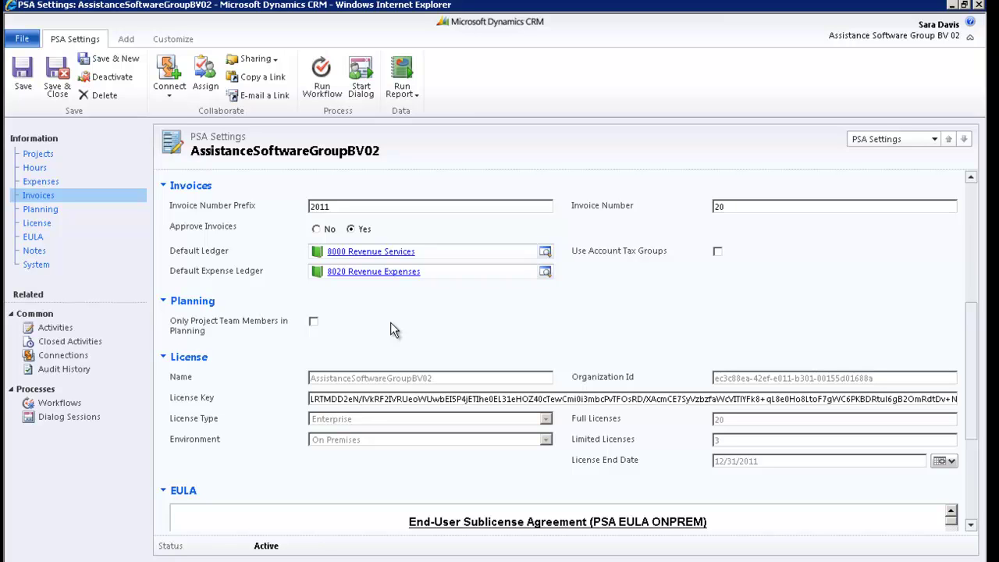
click(51, 240)
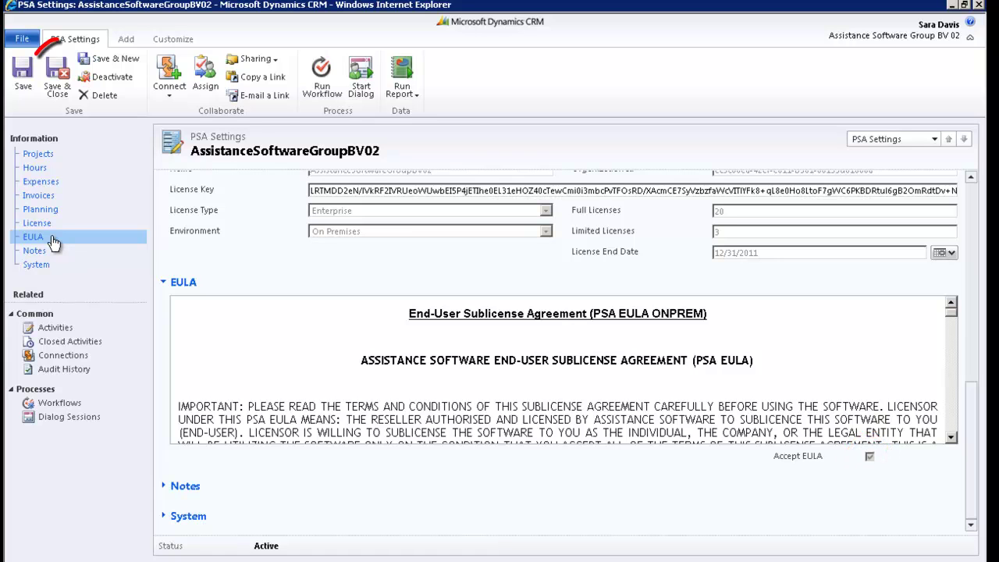
click(70, 90)
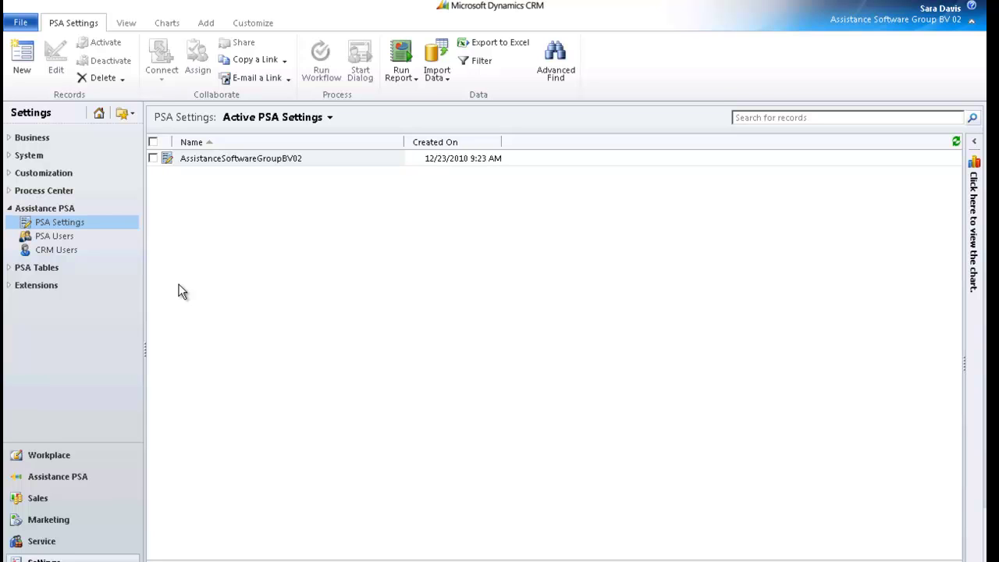
- Open the Ledgers list under PSA Tables and view the active ledgers
click(9, 272)
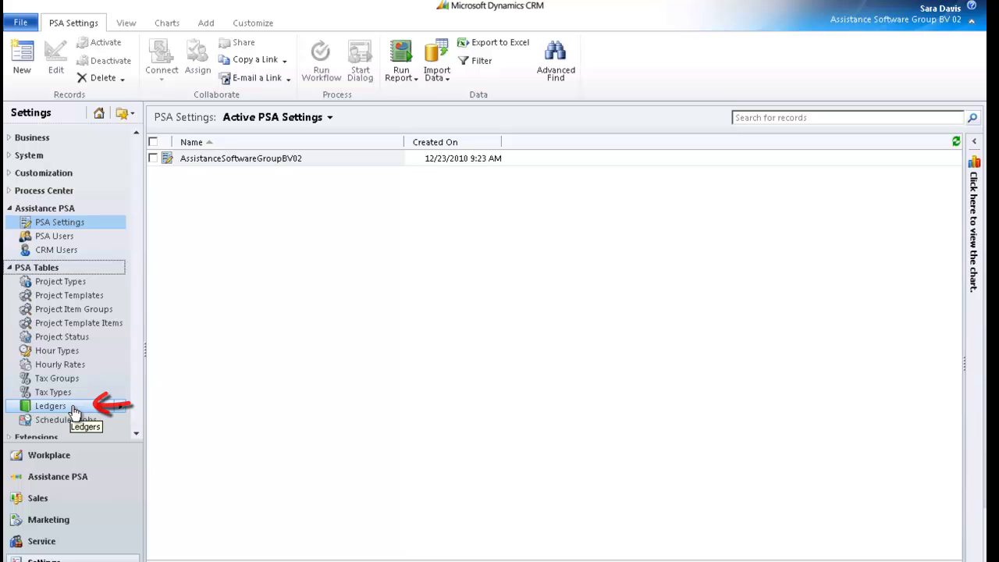
click(50, 406)
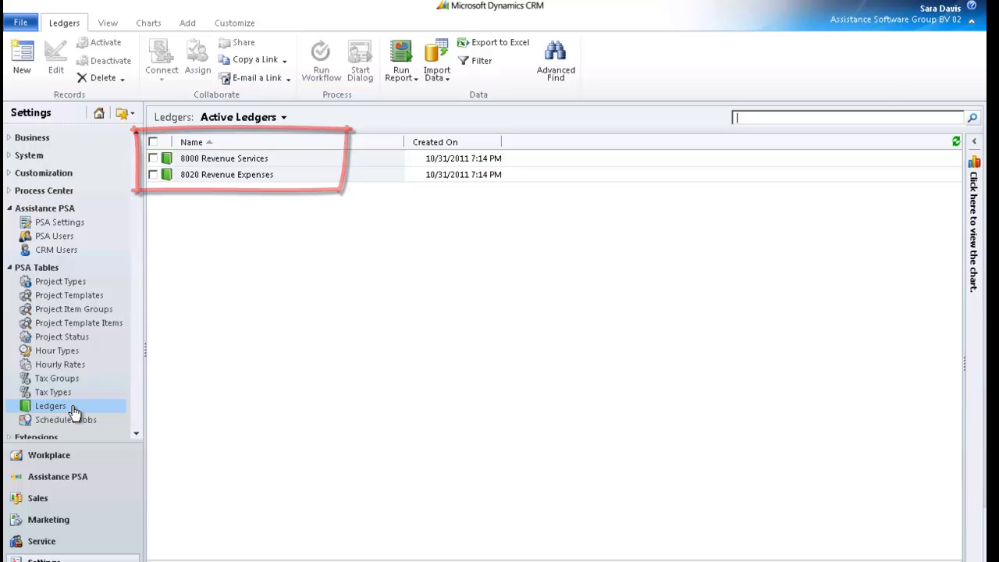
click(22, 69)
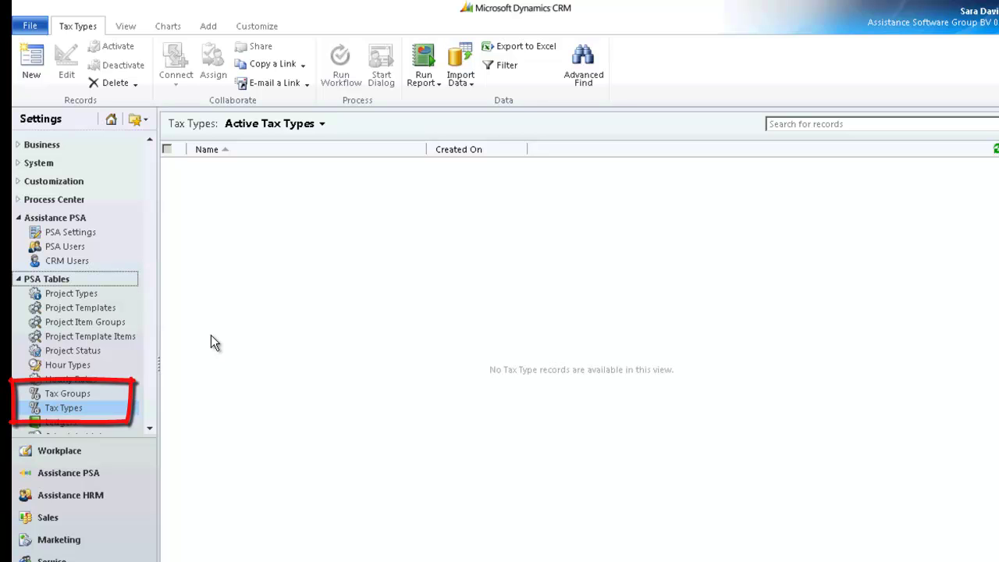
- Create a tax type named VAT with the description Value added tax, and save and close it
click(104, 411)
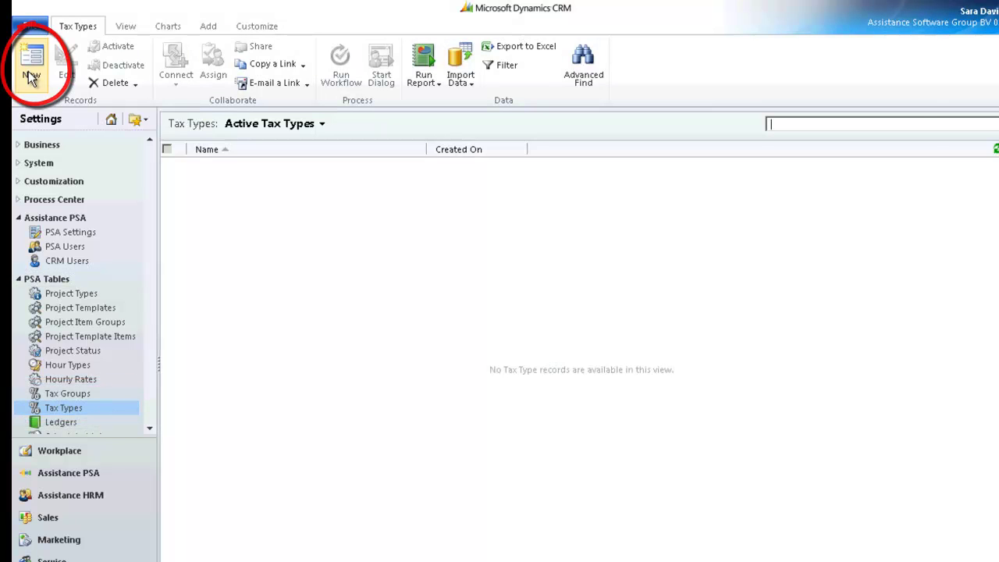
click(32, 76)
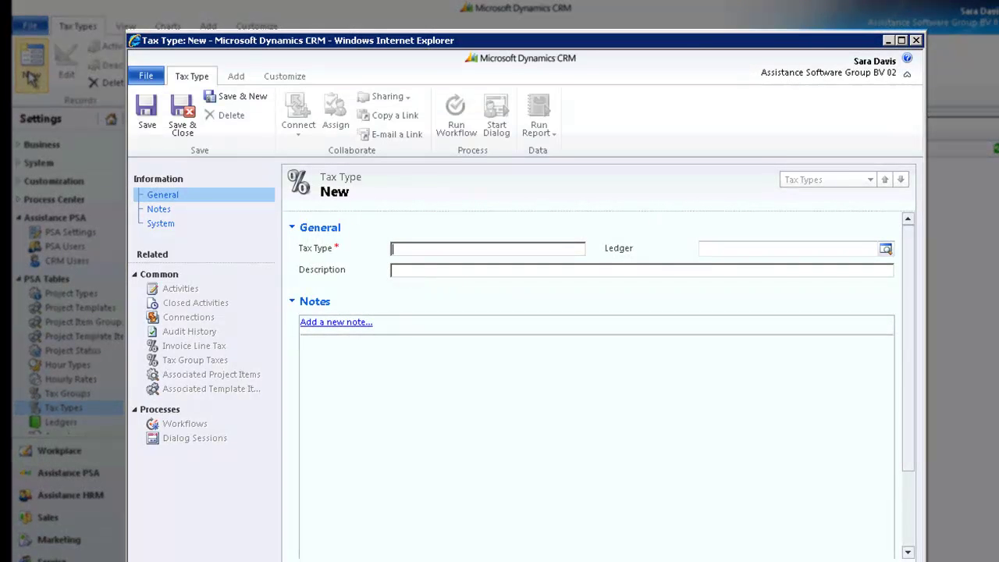
text(VAT)
text(alue a)
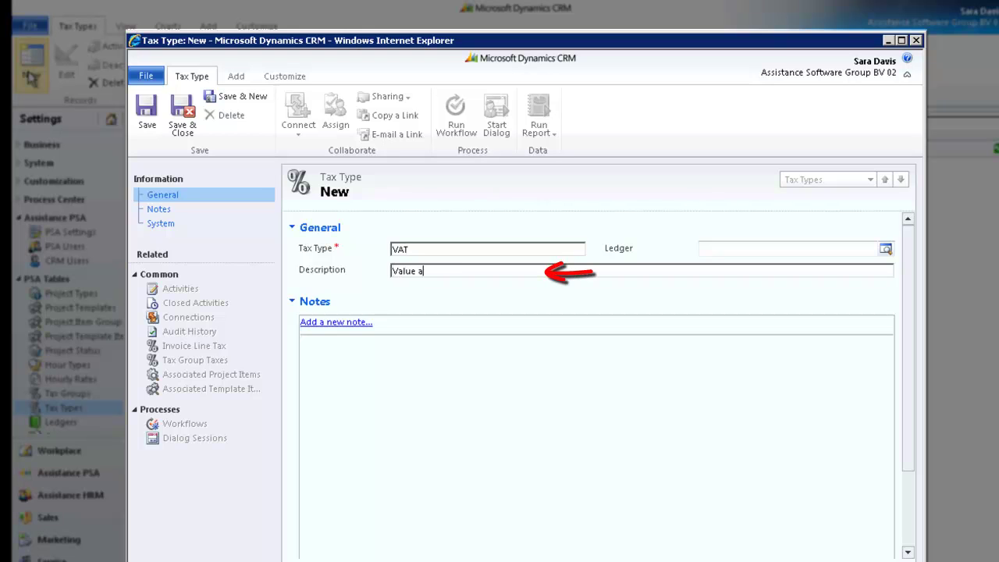
text(dded tax)
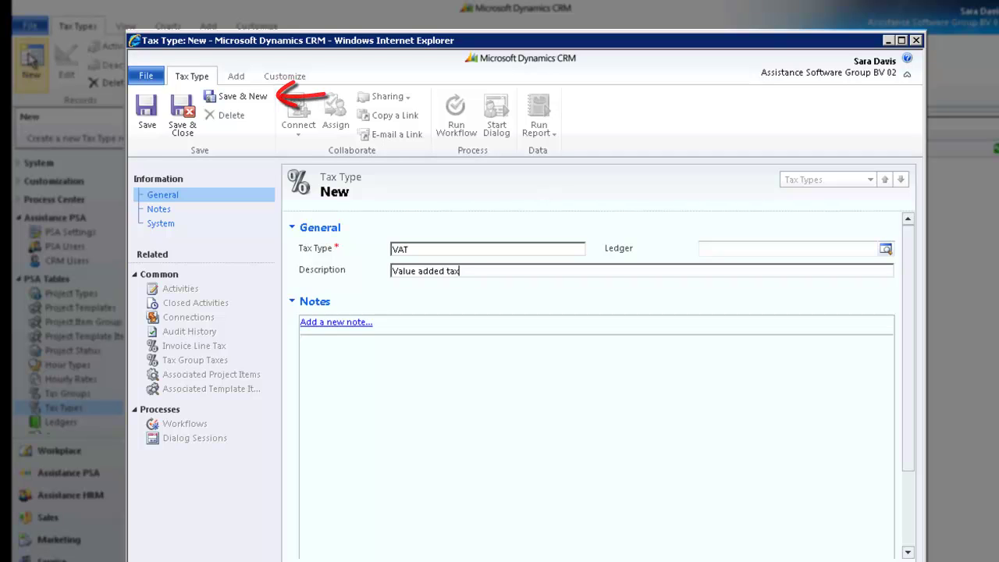
click(193, 125)
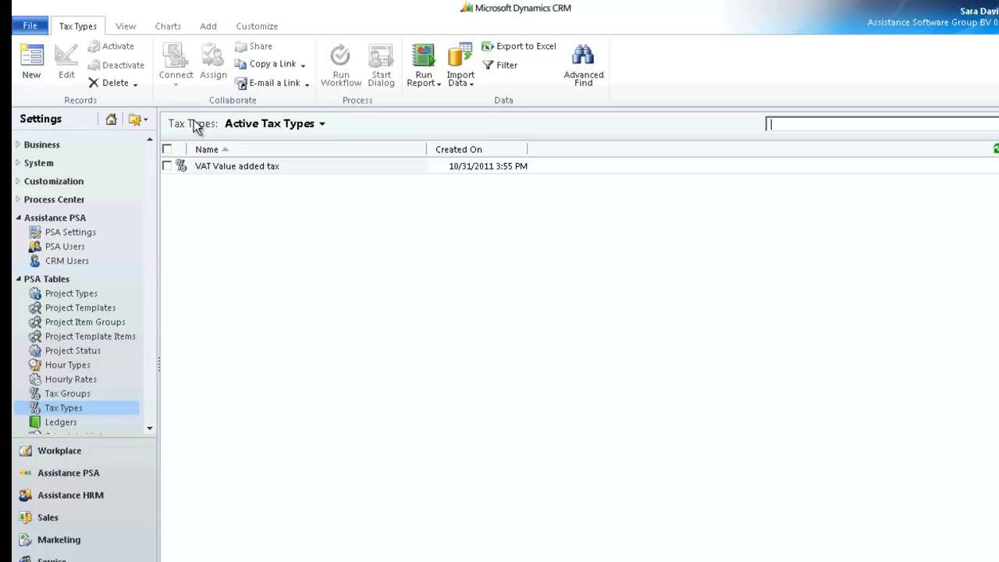
- Create a tax group named VAT and save it, keeping the record open
click(105, 394)
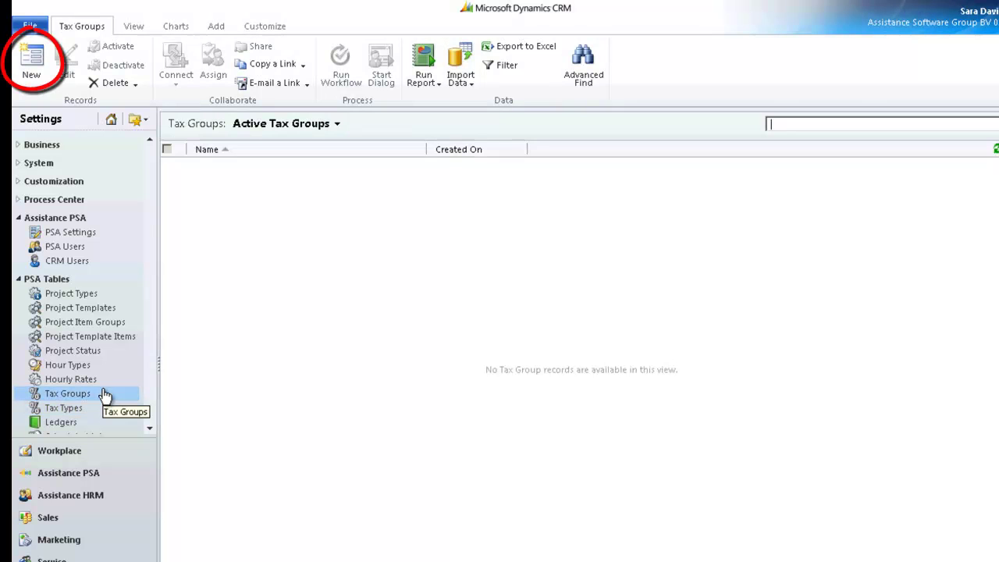
click(32, 66)
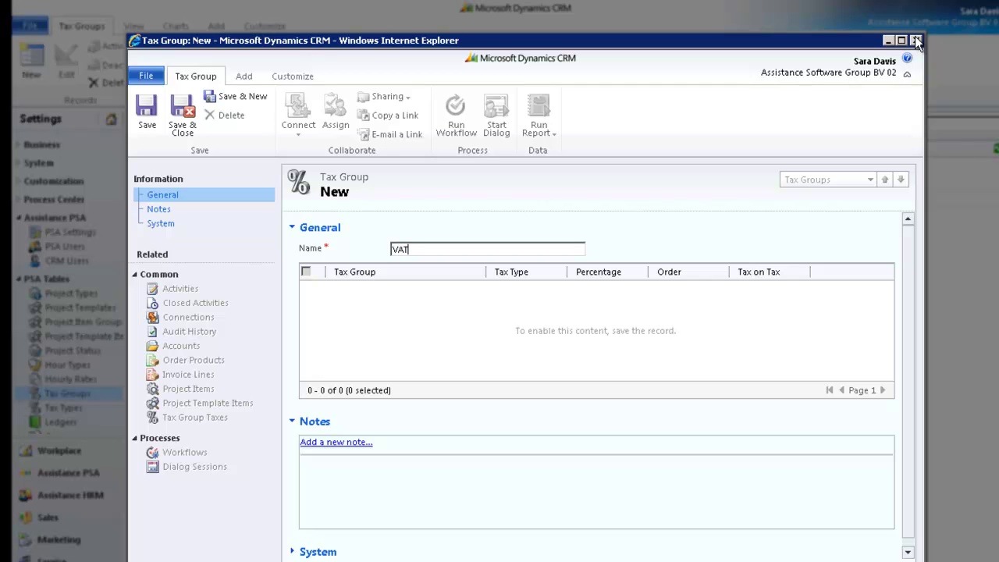
click(146, 124)
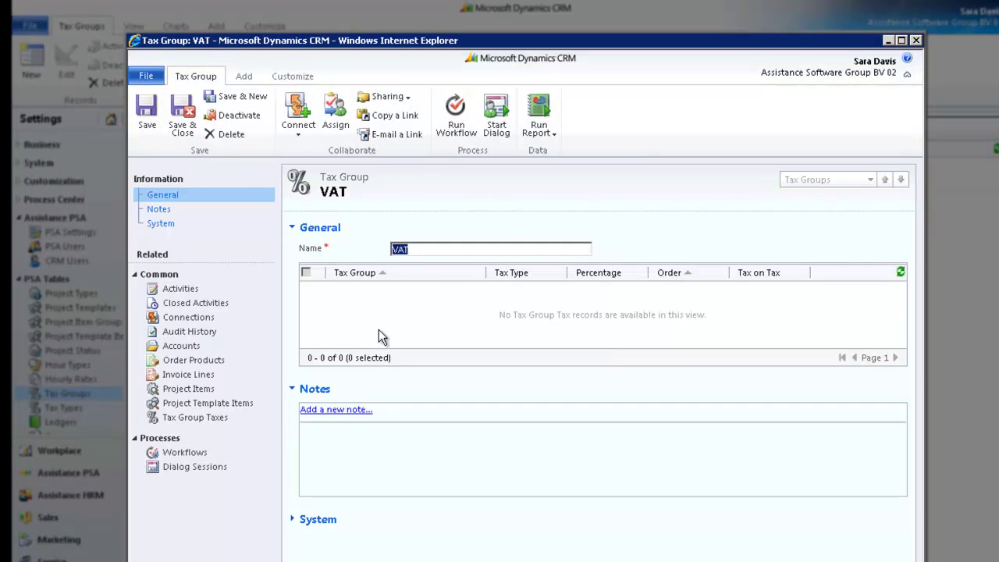
- Add a tax to the VAT group with tax type VAT Value added tax, percentage 19 and order 1, and save and close it
click(382, 336)
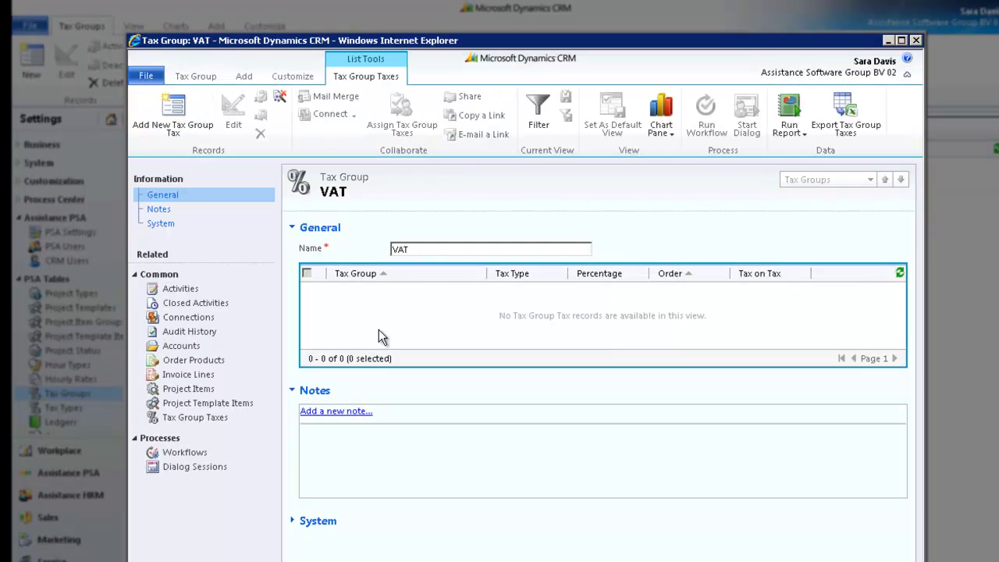
click(168, 136)
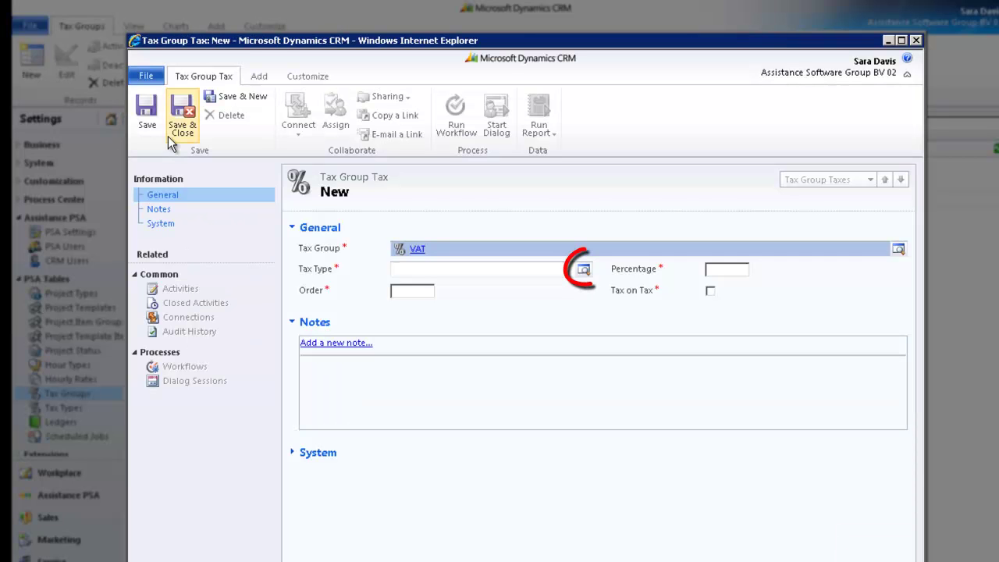
click(583, 270)
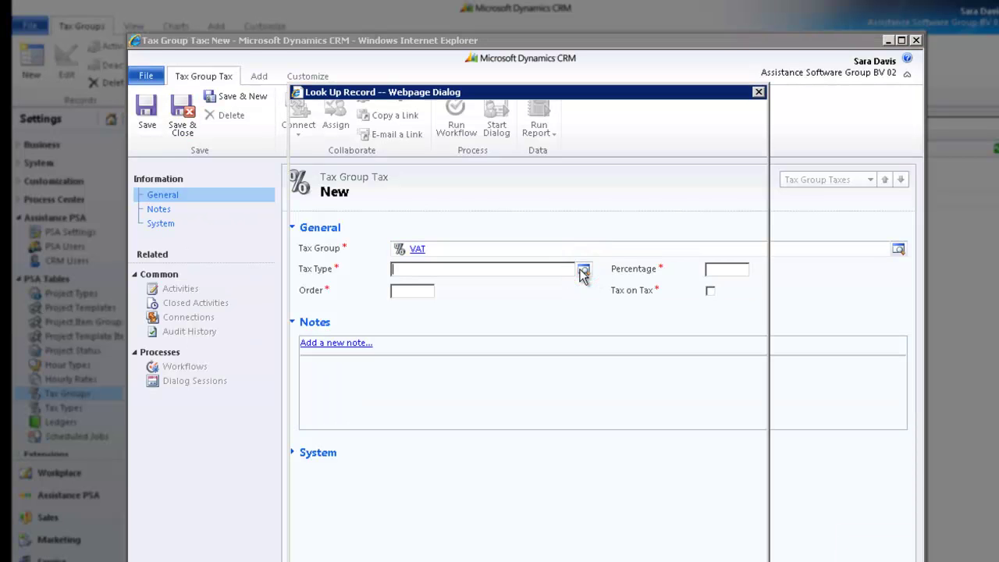
click(301, 273)
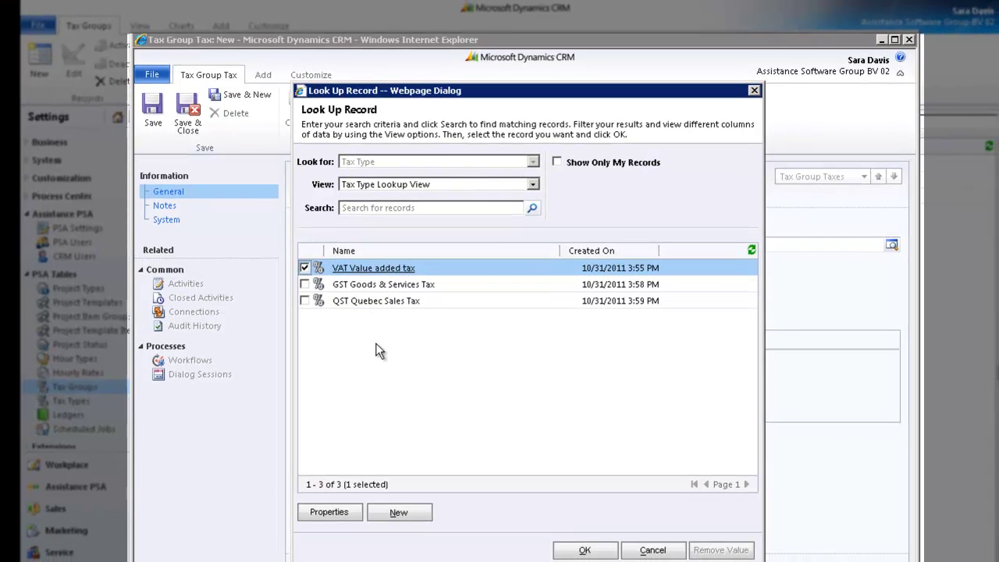
click(591, 559)
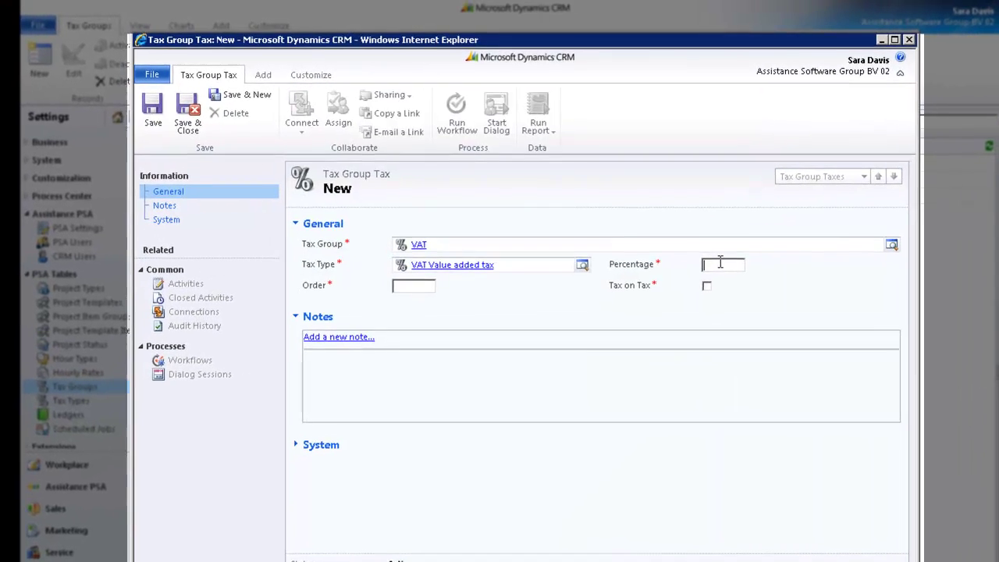
click(710, 269)
text(19)
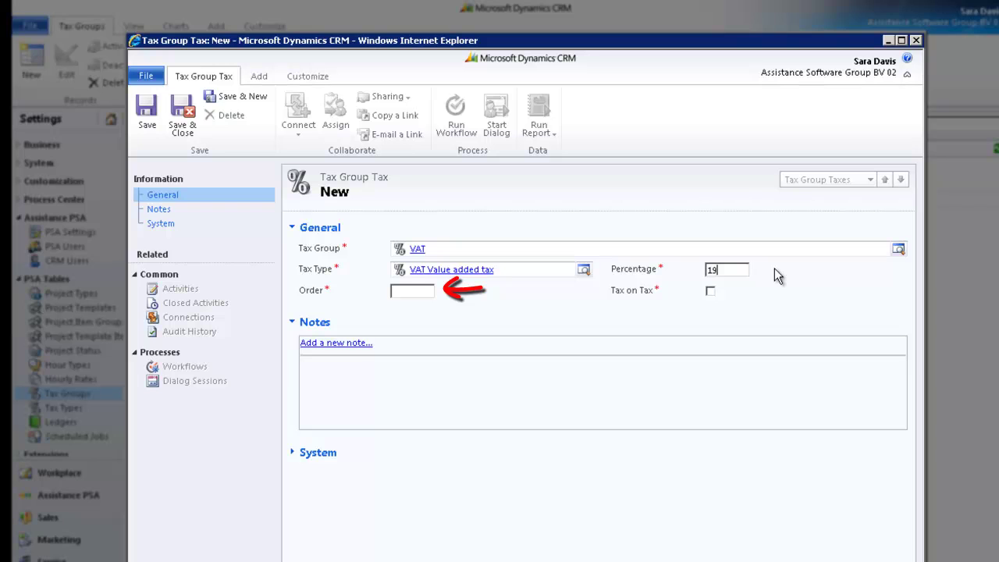
click(409, 290)
text(1)
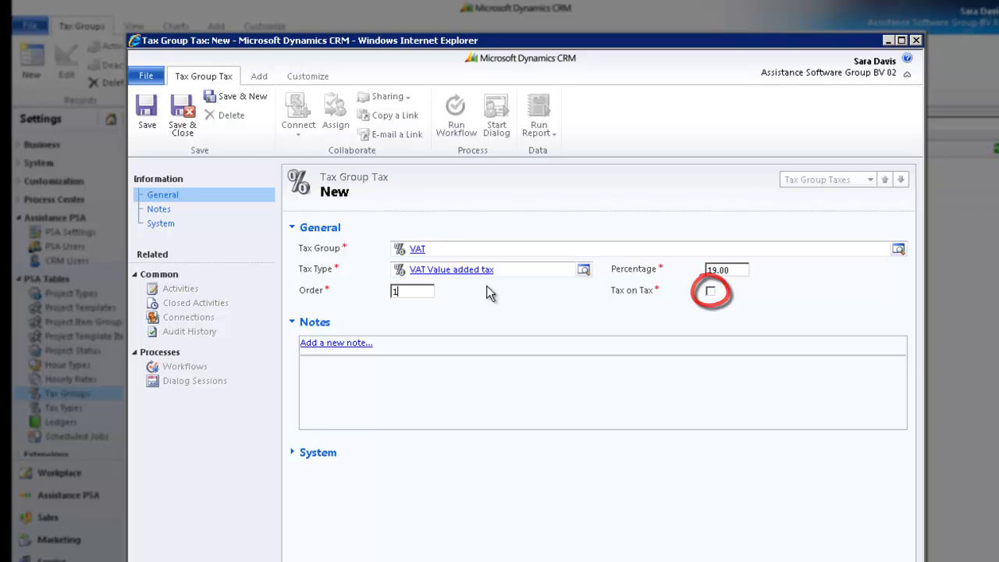
click(197, 131)
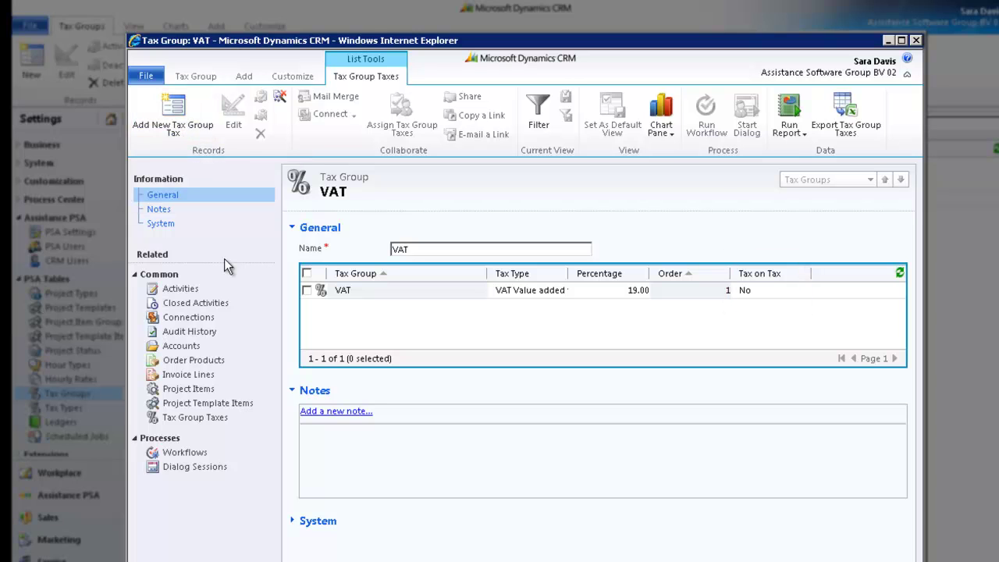
- Save the VAT tax group, create another tax group named GST & QST, and save it, keeping the record open
click(226, 201)
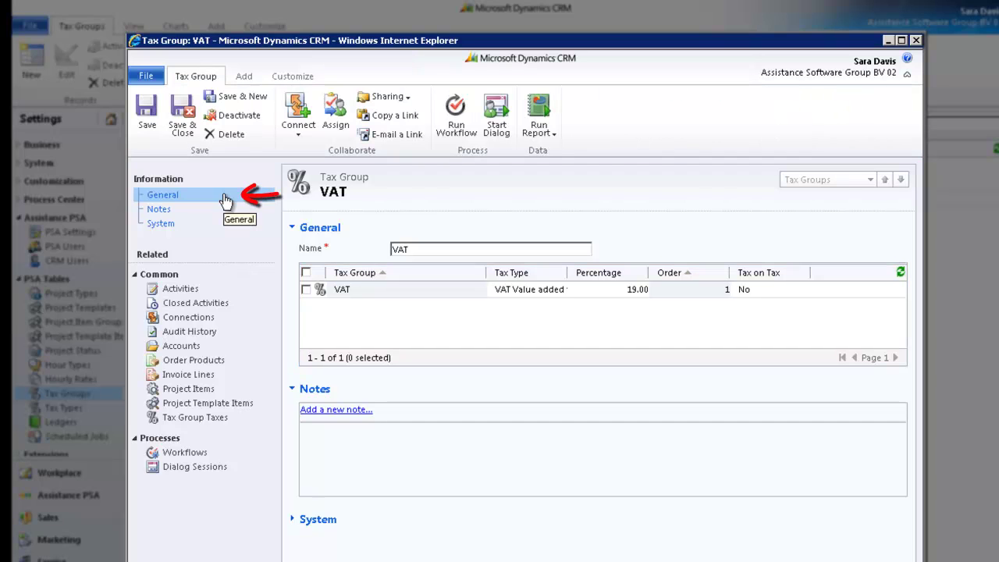
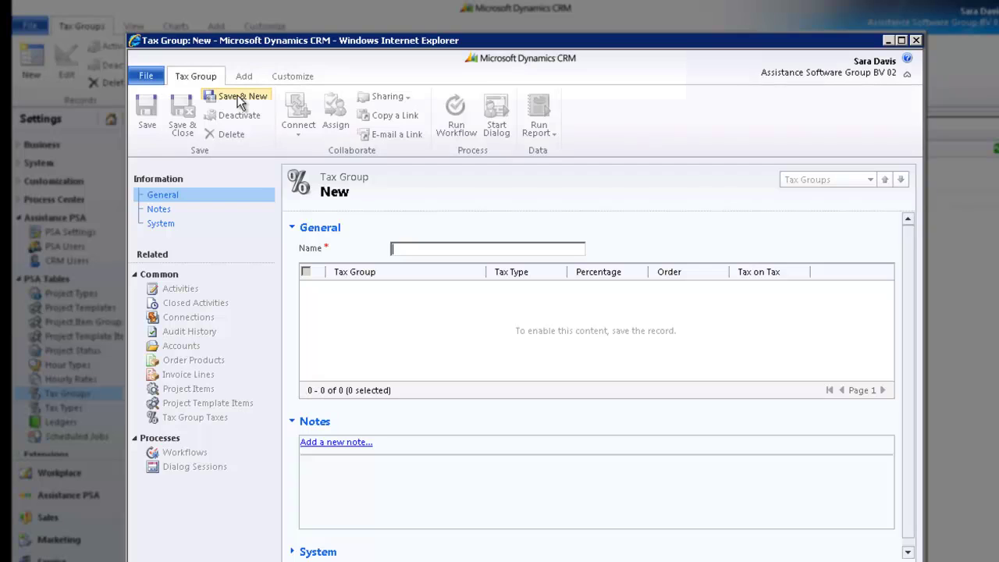
text(G)
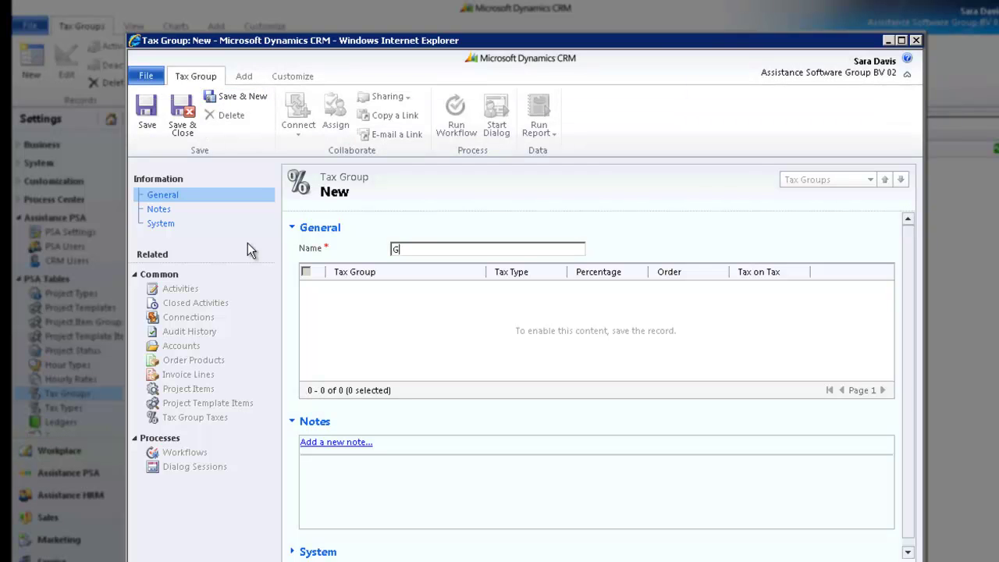
text(ST & QST)
click(146, 125)
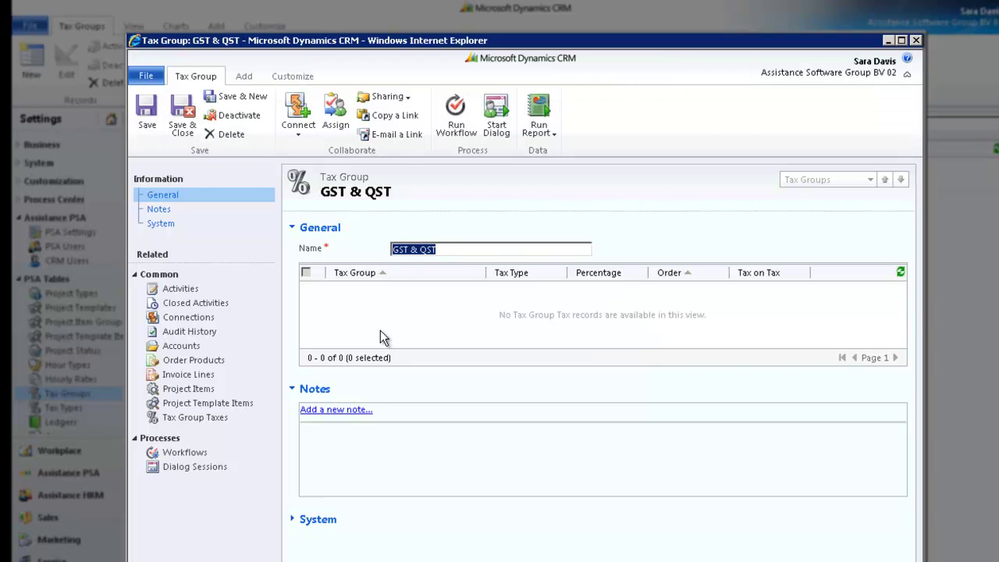
- Start a new tax for the GST & QST group and, from its tax type lookup, create and save tax type GST, description Goods & Services Tax
click(384, 337)
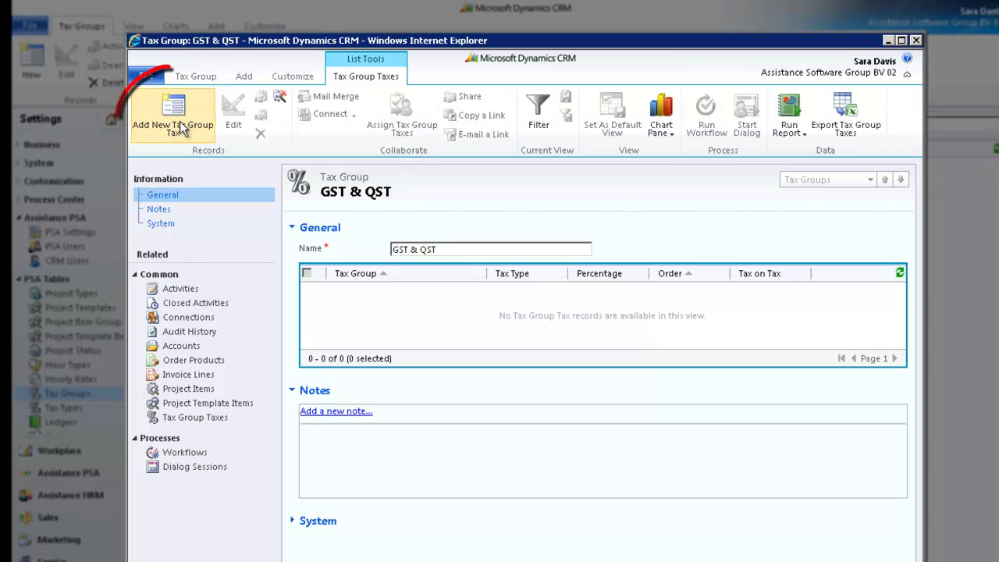
click(175, 130)
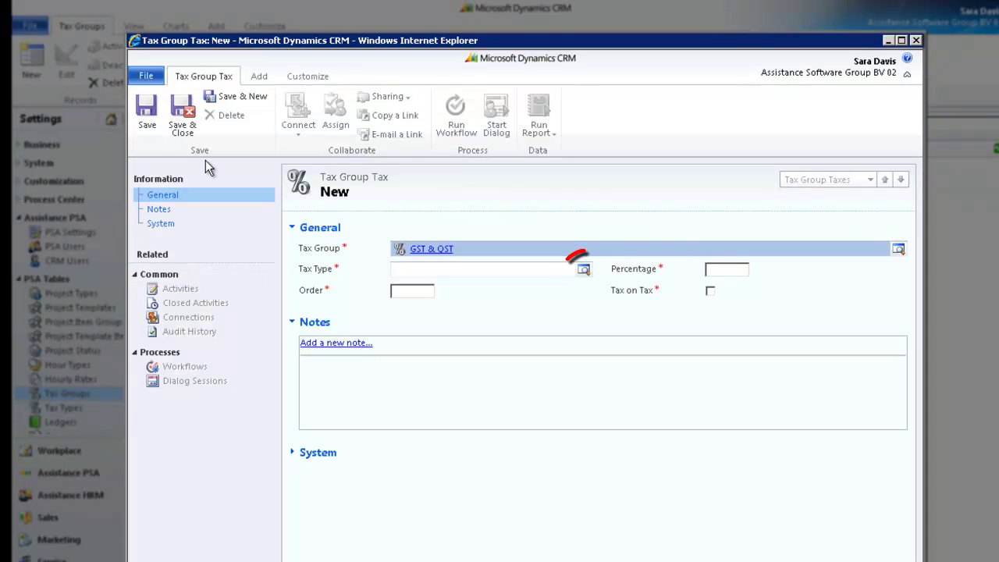
click(584, 269)
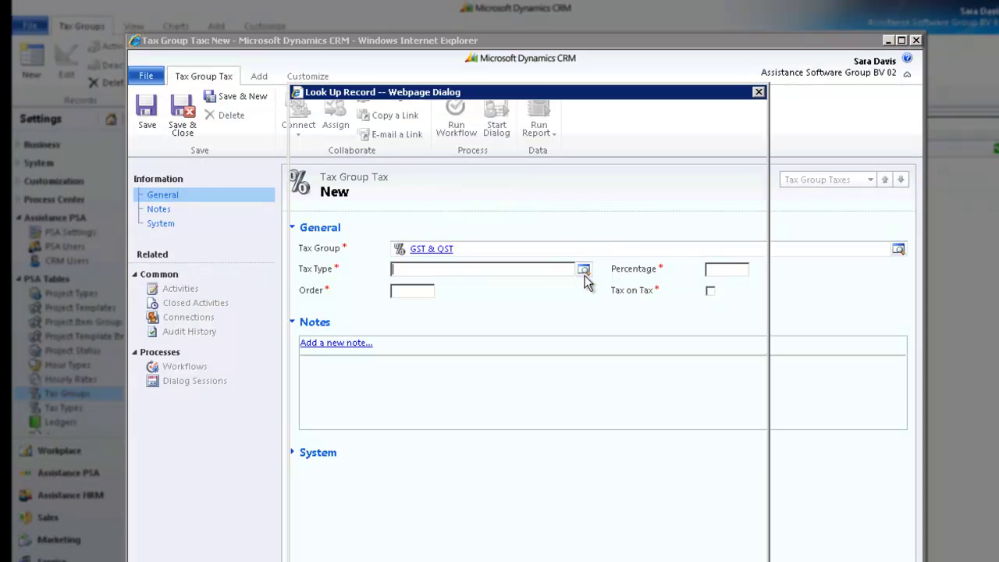
click(420, 525)
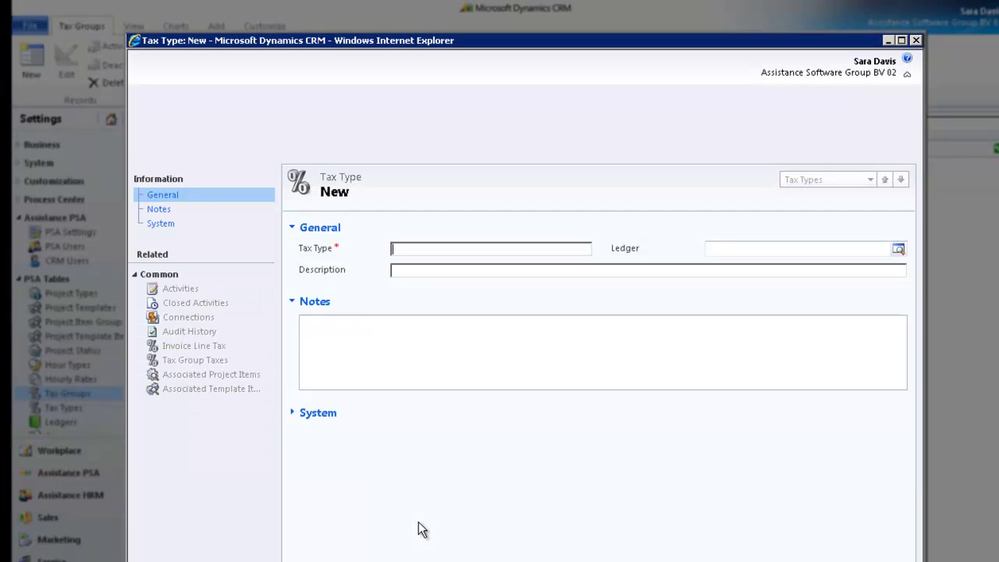
text(GST)
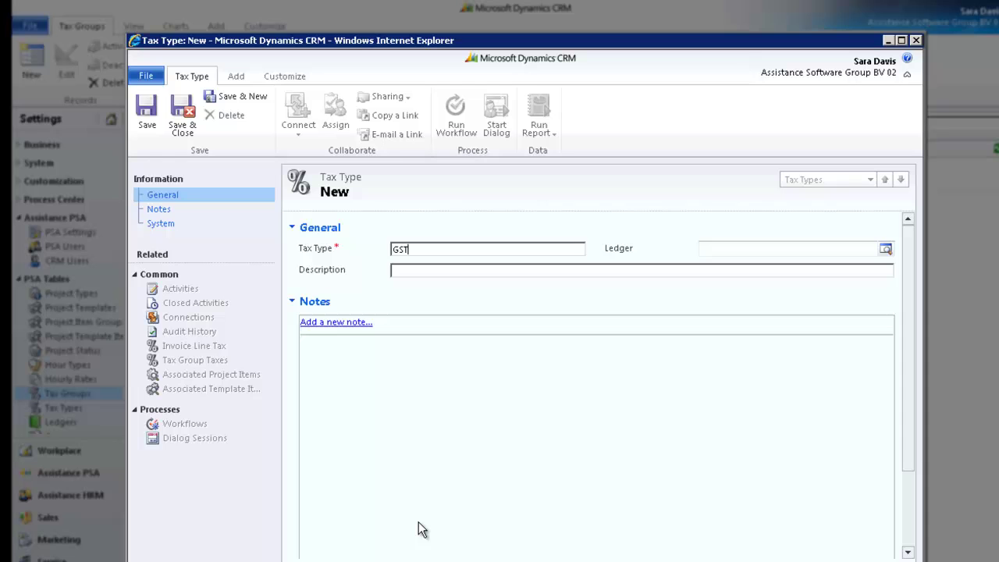
key(Tab)
text(Goods & Services Tax)
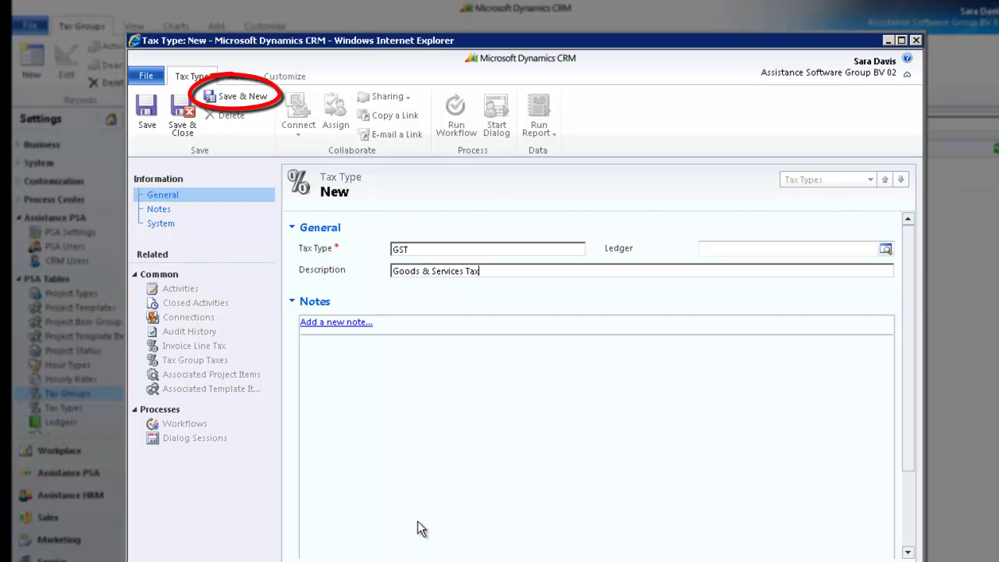
click(259, 99)
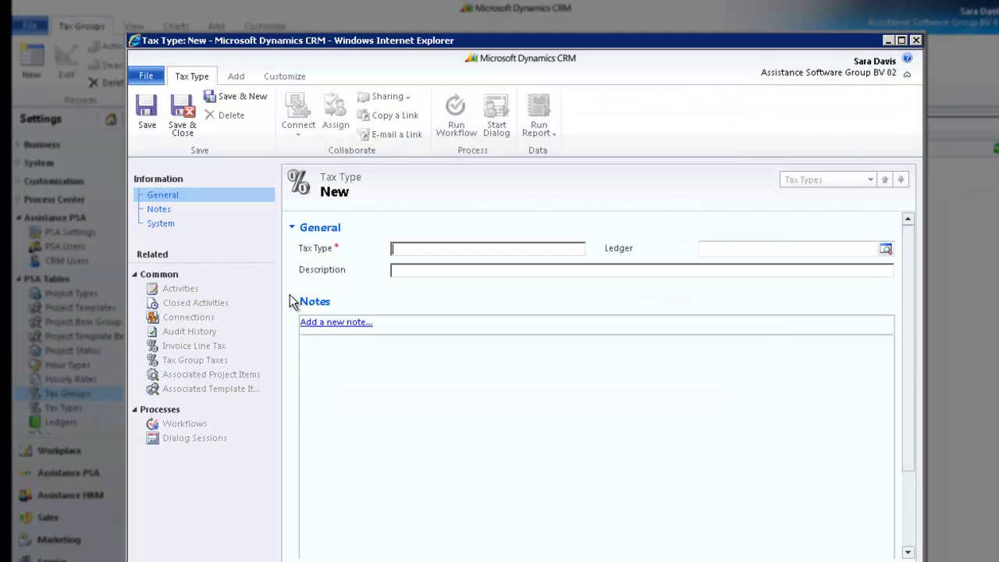
- Create a tax type named QST with the description Quebec Sales Tax, and save and close it
text(QST)
key(Tab)
text(Quebec Sales Tax)
click(181, 121)
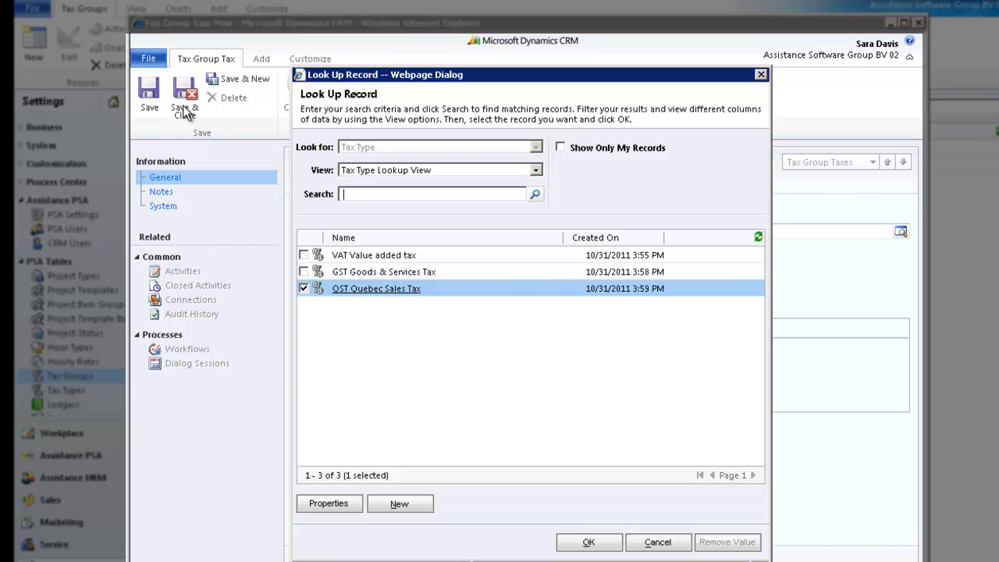
- Set the new group tax to GST Goods & Services Tax, percentage 5, order 1, with Tax on Tax enabled, and save it, starting another
click(304, 272)
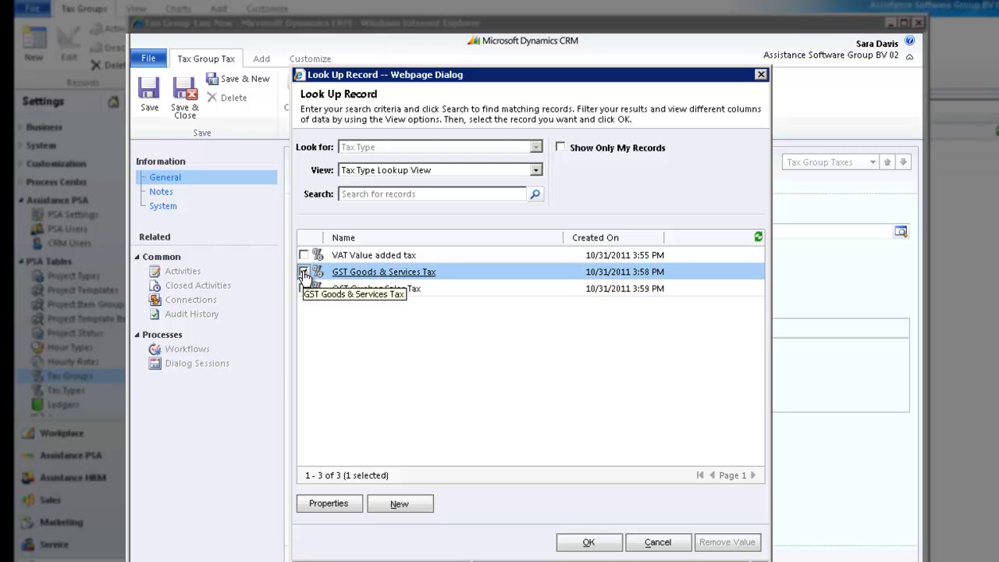
click(585, 542)
click(743, 252)
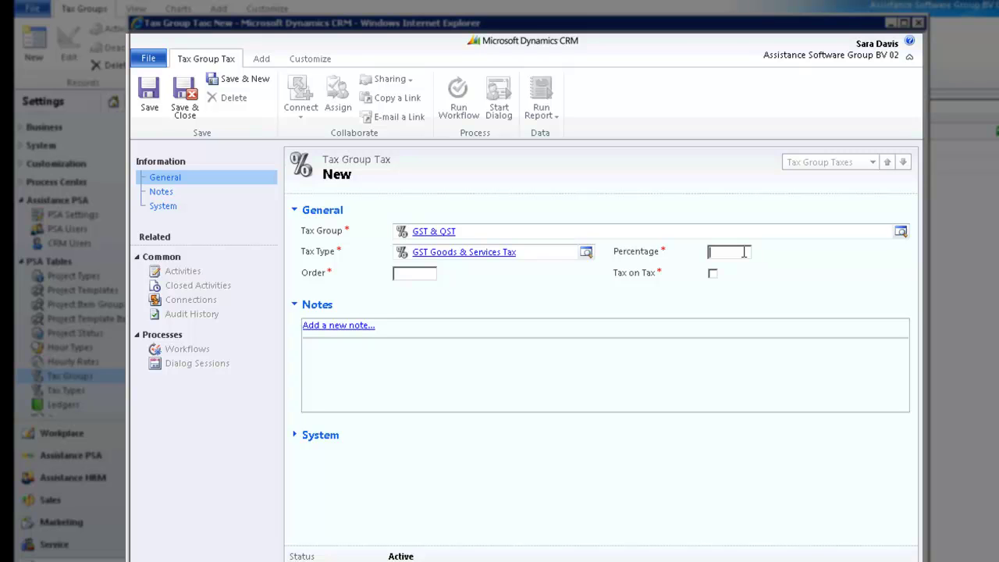
text(5)
click(425, 273)
text(1)
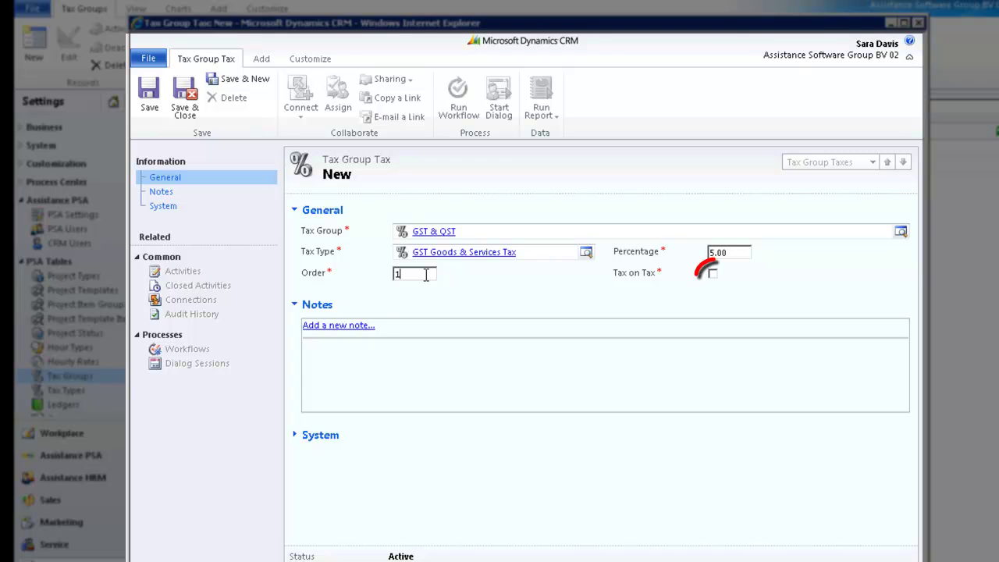
click(713, 274)
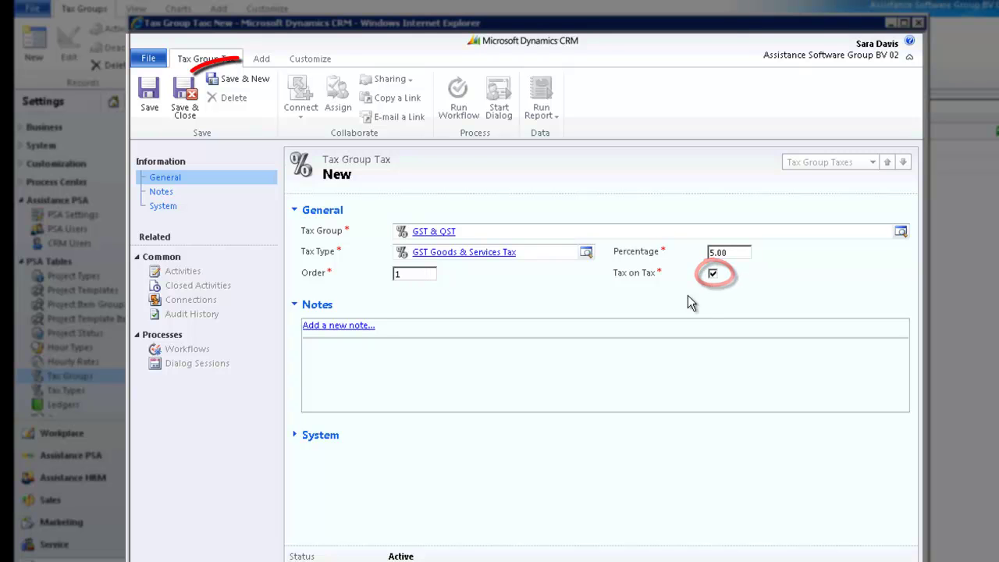
click(256, 81)
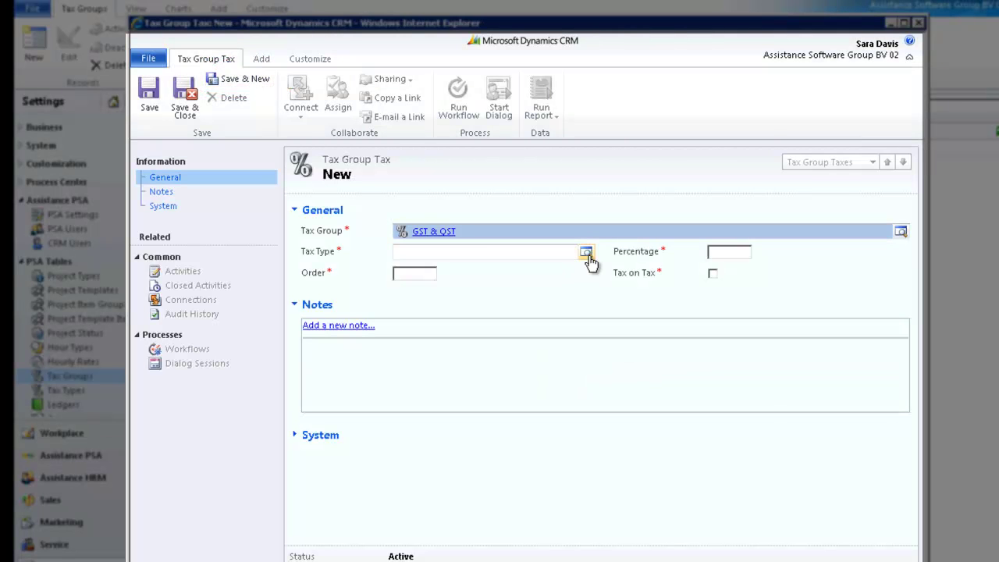
- Add QST Quebec Sales Tax to the GST & QST group with percentage 8.5, order 2 and Tax on Tax enabled, and save and close it
click(586, 252)
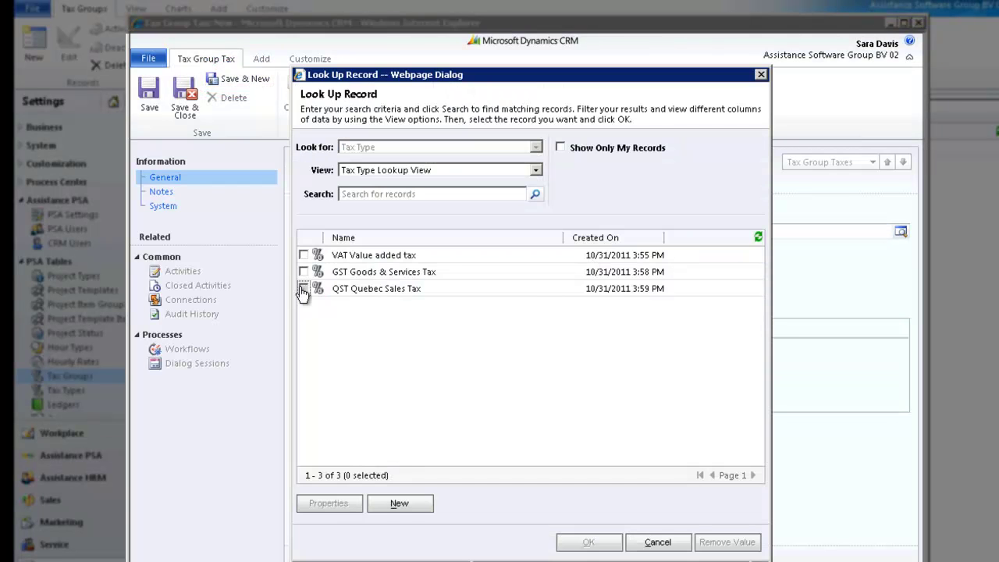
click(303, 289)
click(568, 547)
click(745, 252)
text(8.5)
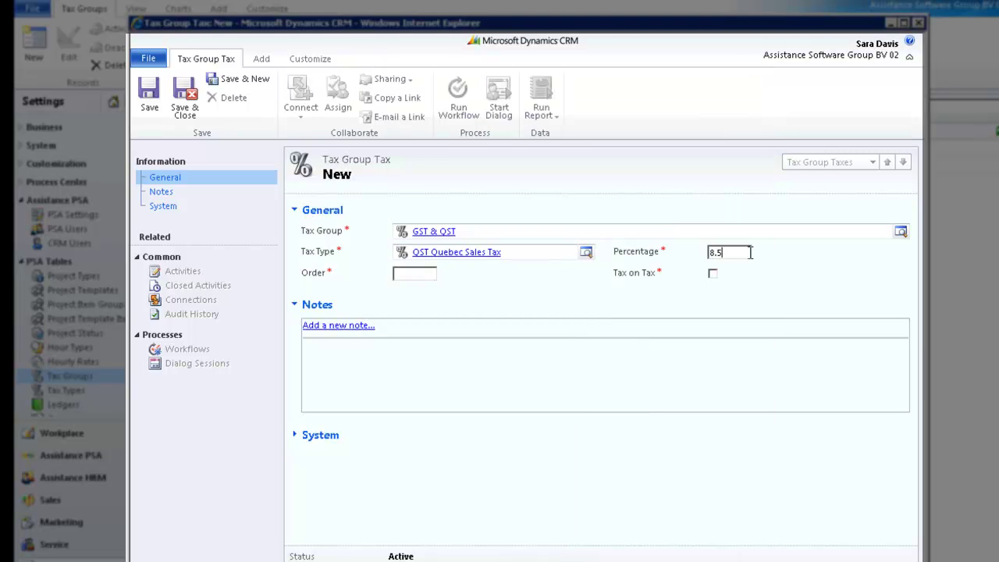
click(420, 274)
text(2)
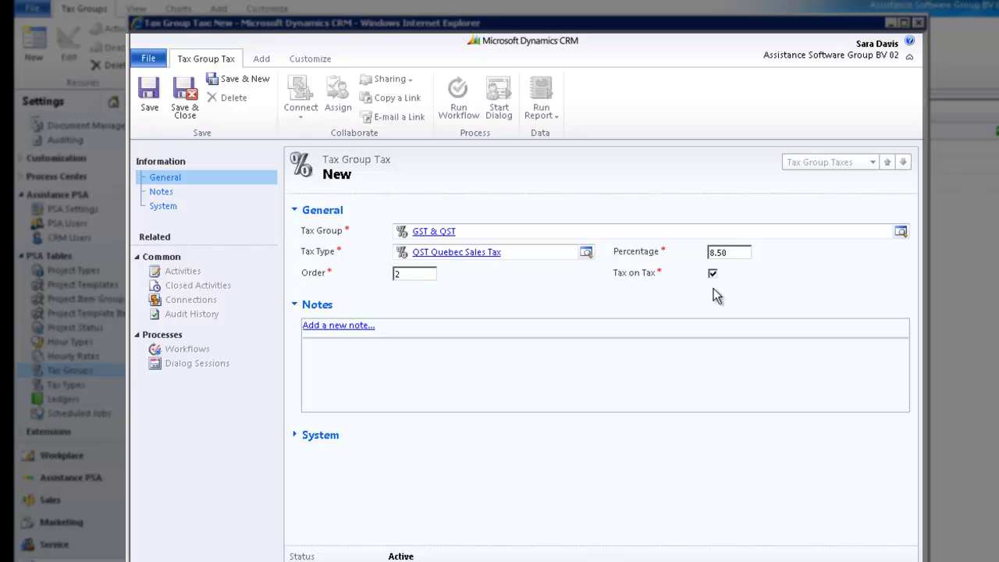
click(175, 117)
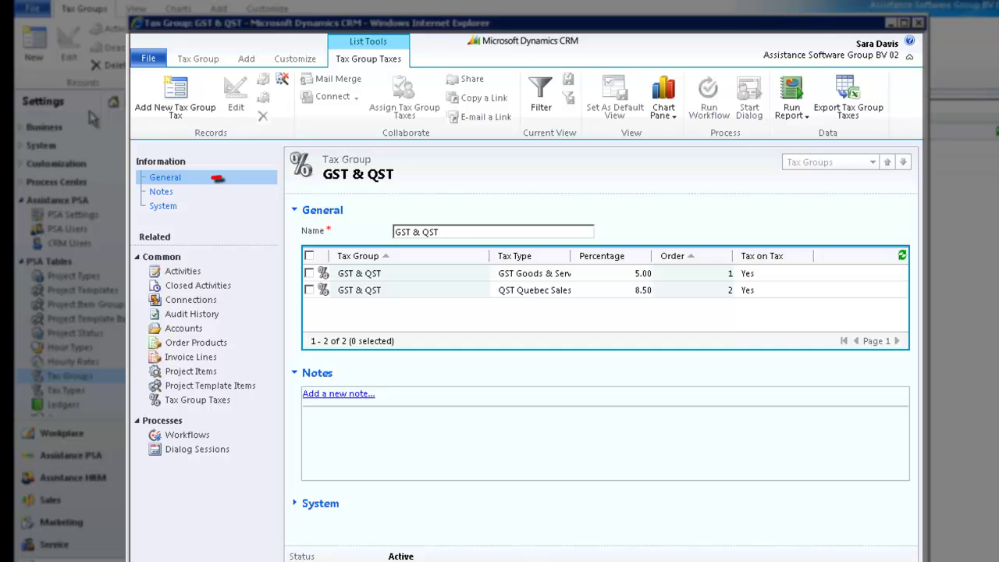
- Save the GST & QST tax group, create another tax group named Z_No Tax, and save and close it
click(166, 181)
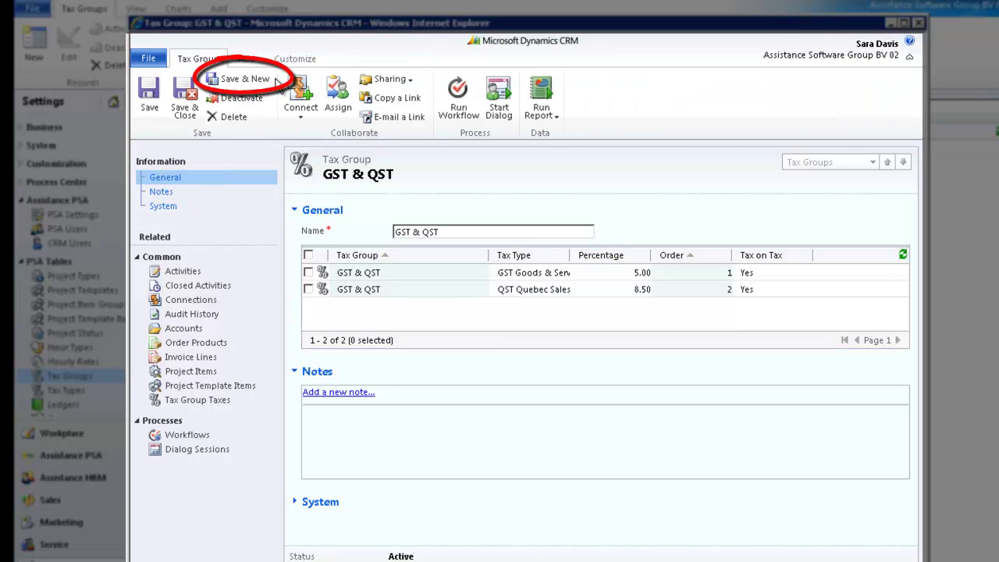
click(273, 84)
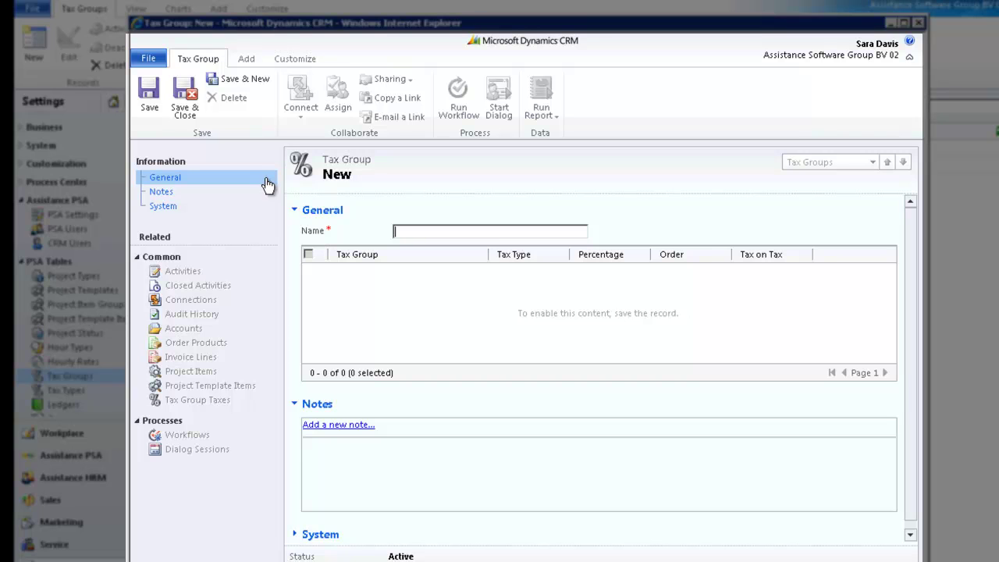
text(Z_No Tax)
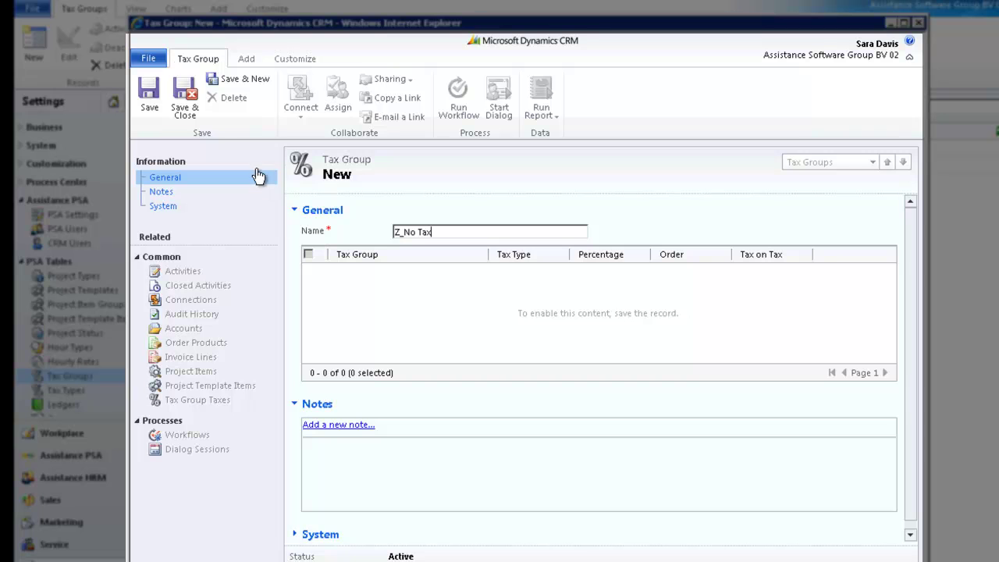
click(187, 113)
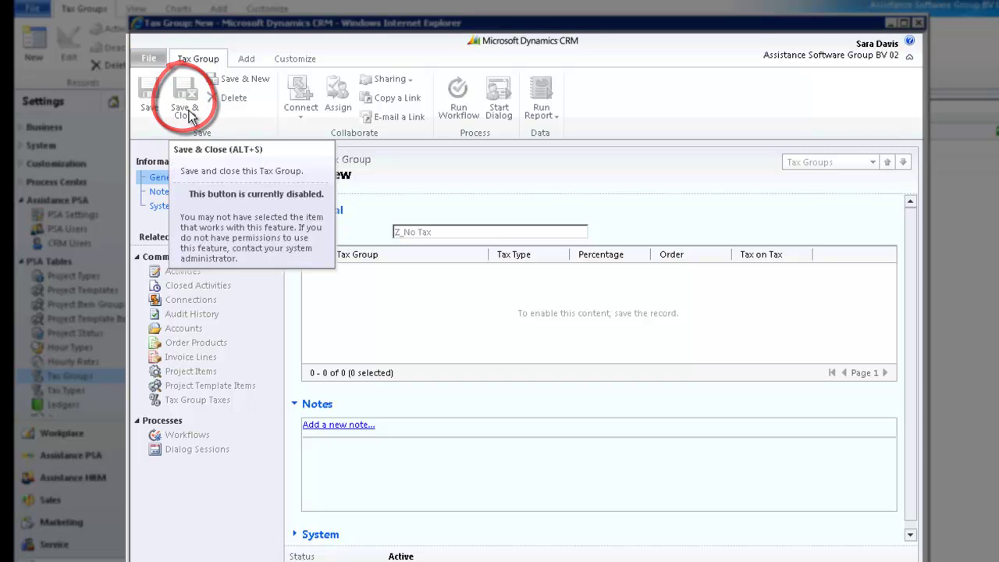